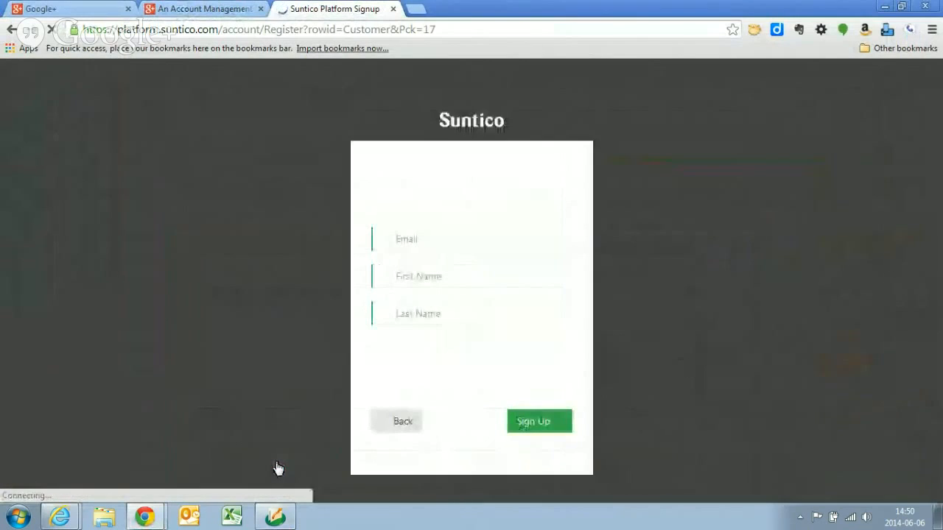
- Enter the account holder's e-mail address in the Suntico sign-up form
click(494, 241)
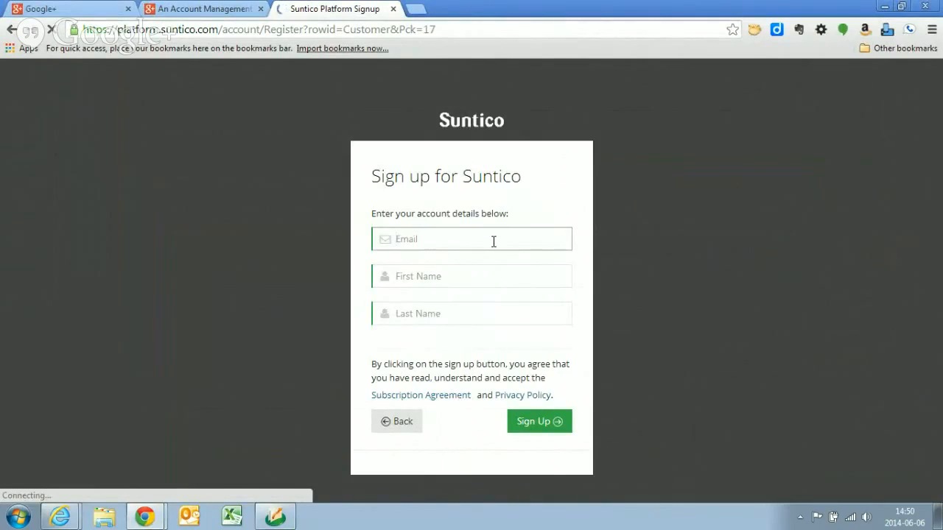
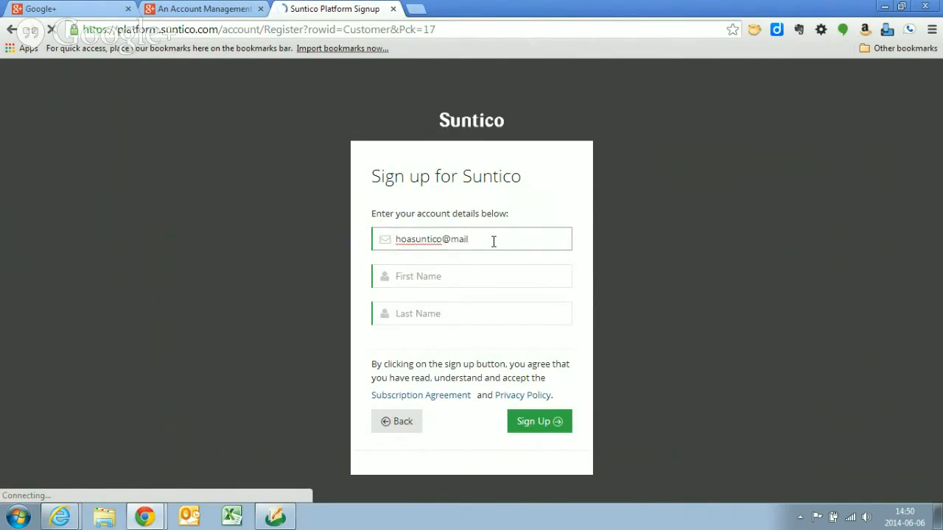
key(Tab)
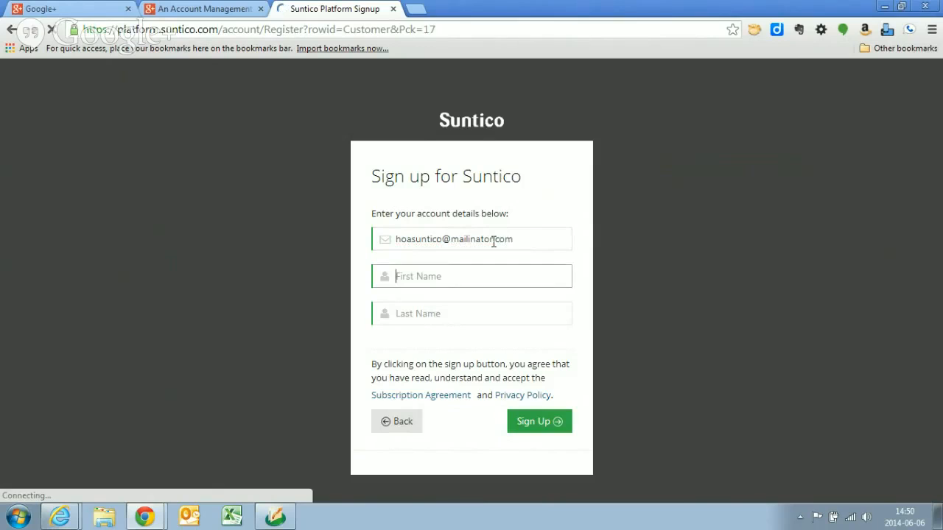
- Fill in the first and last name and submit the sign-up form
key(Tab)
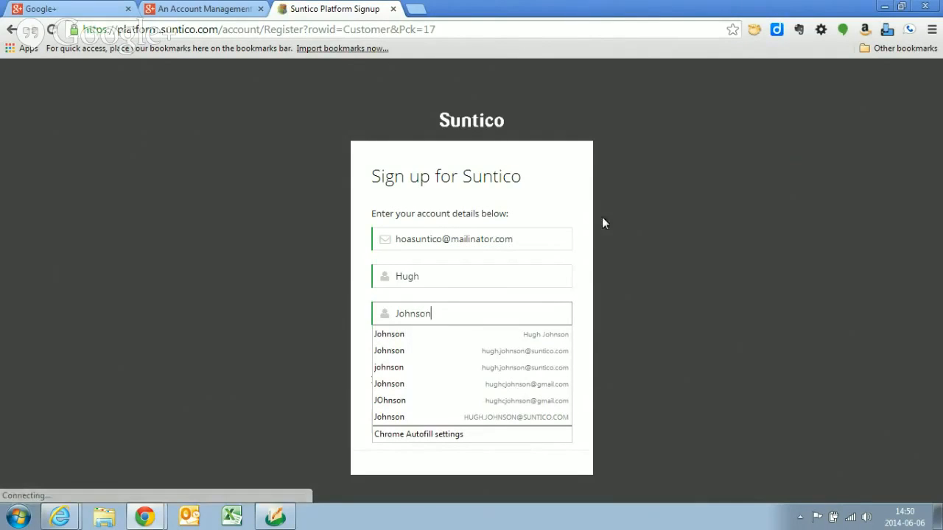
key(Tab)
click(531, 421)
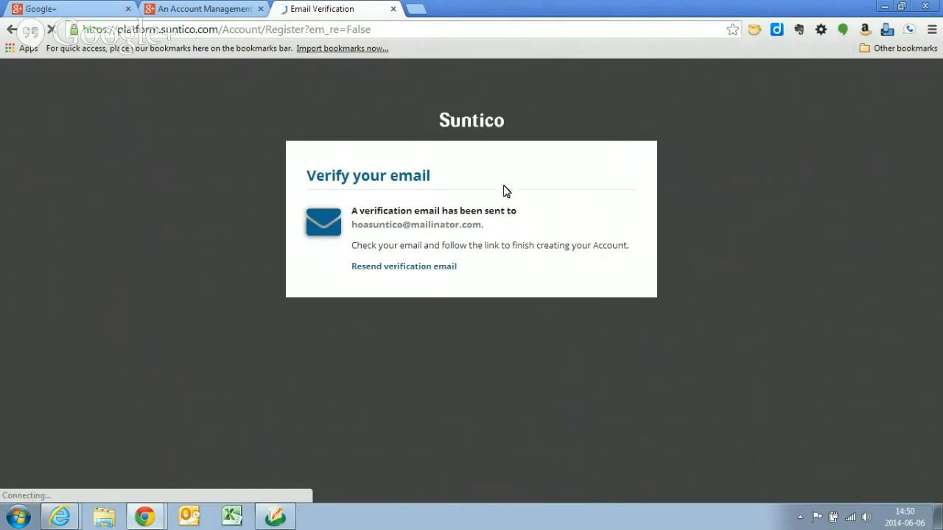
- Copy the sign-up e-mail address and check its inbox on mailinator.com in a new browser tab
drag(480, 225, 352, 226)
key(ctrl+c)
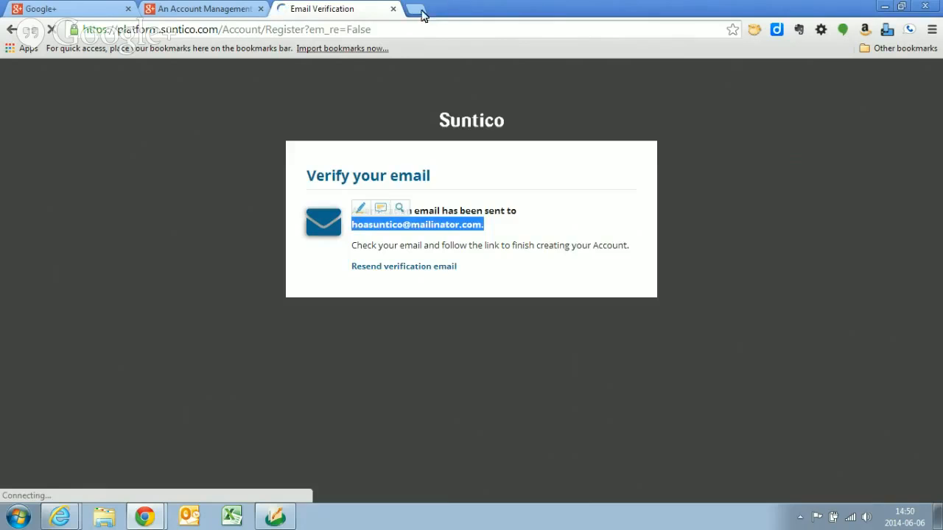
click(415, 9)
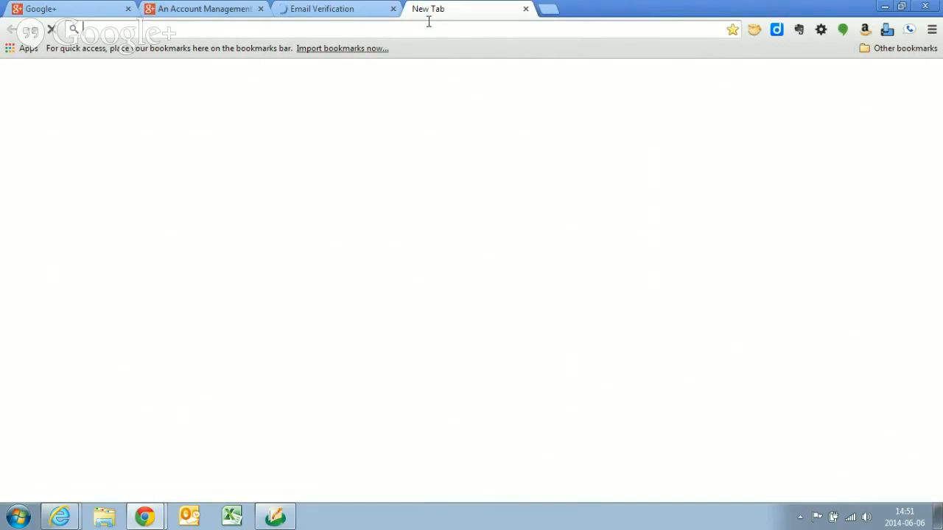
text(mailinator.com)
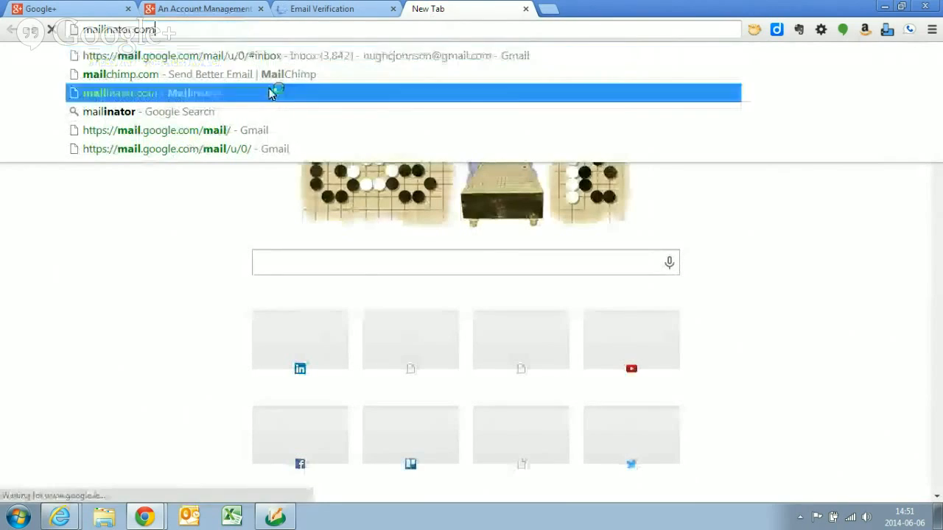
click(269, 93)
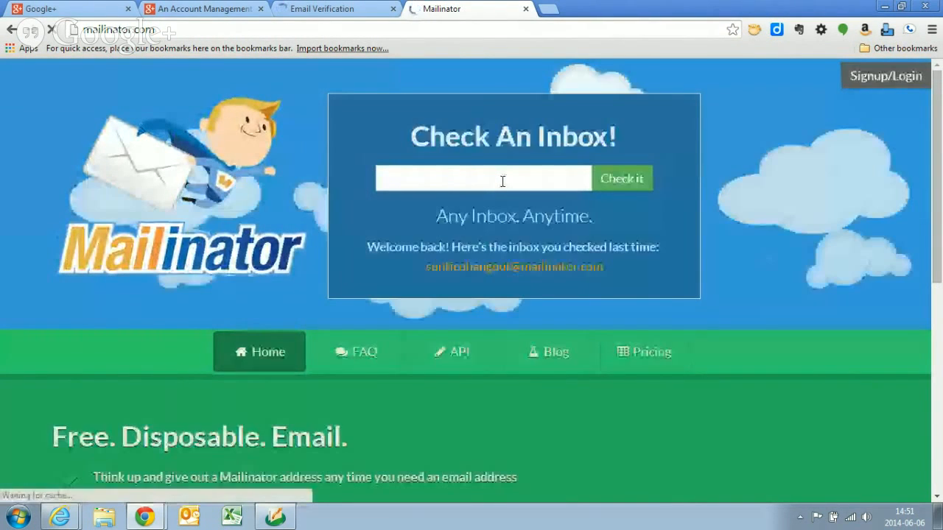
click(503, 181)
key(ctrl+v)
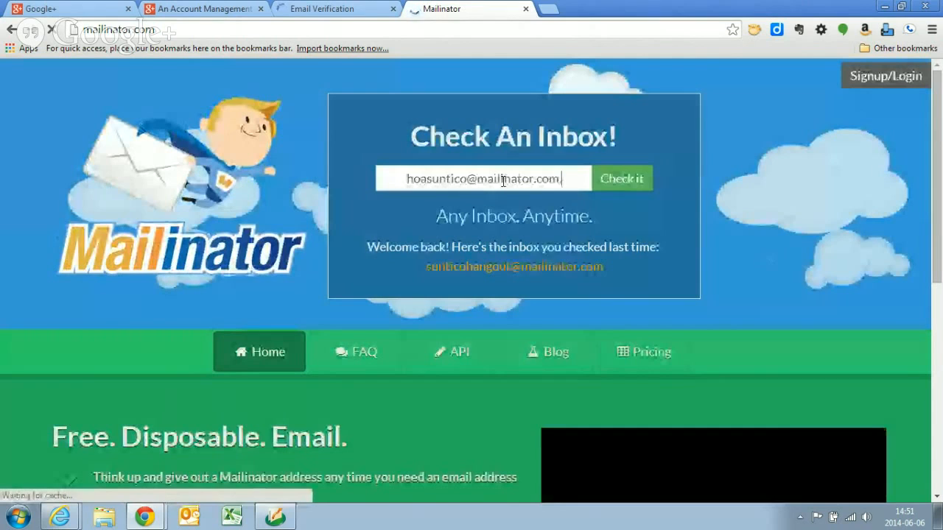
click(627, 181)
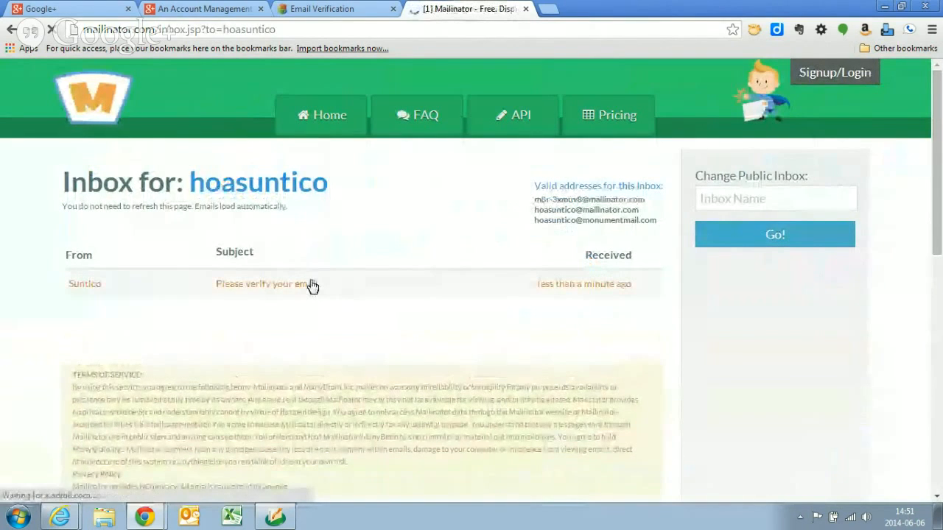
- Open the "Please verify your email" message from Suntico and follow its verification link
click(296, 288)
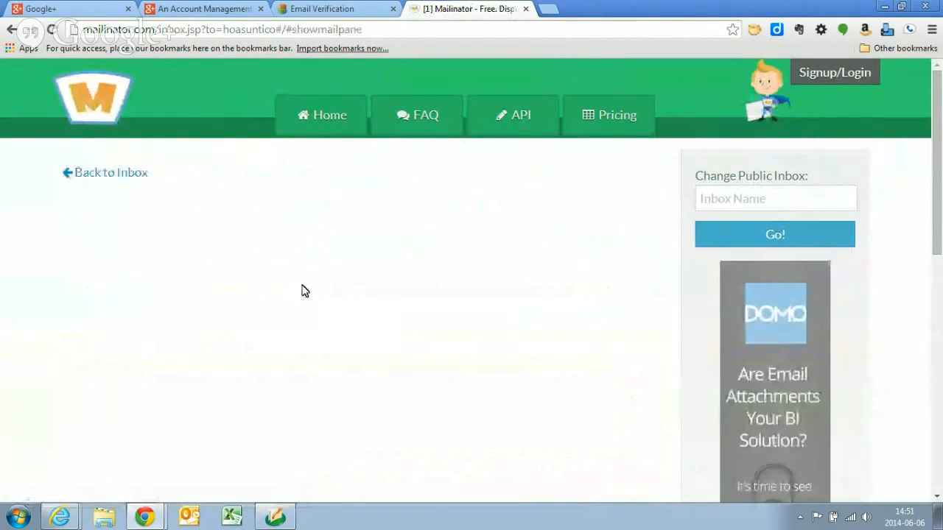
scroll(332, 405, down, 2)
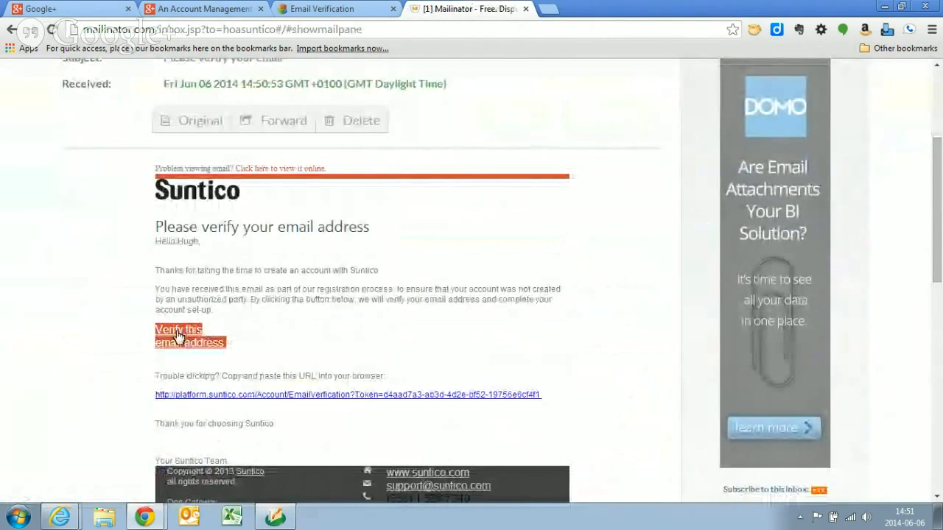
click(177, 401)
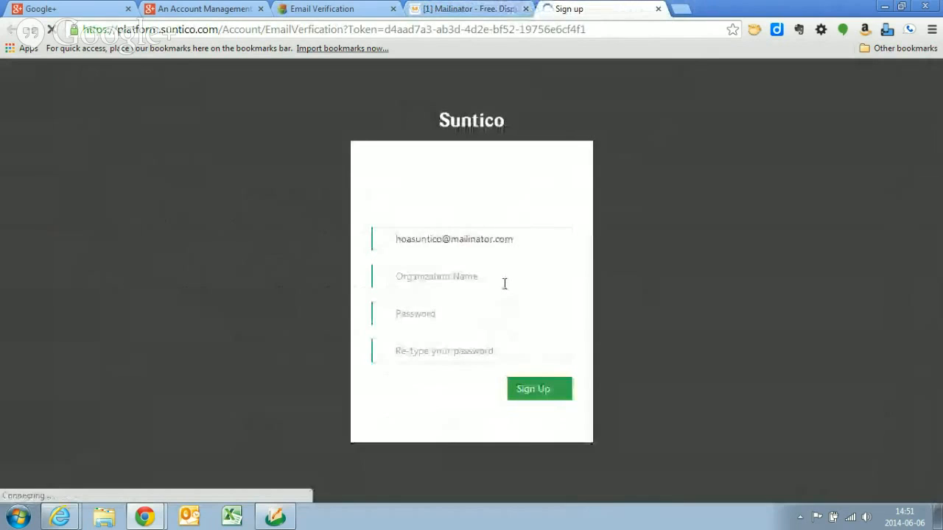
- Replace the prefilled organization name with Suntico
click(511, 287)
drag(509, 278, 381, 273)
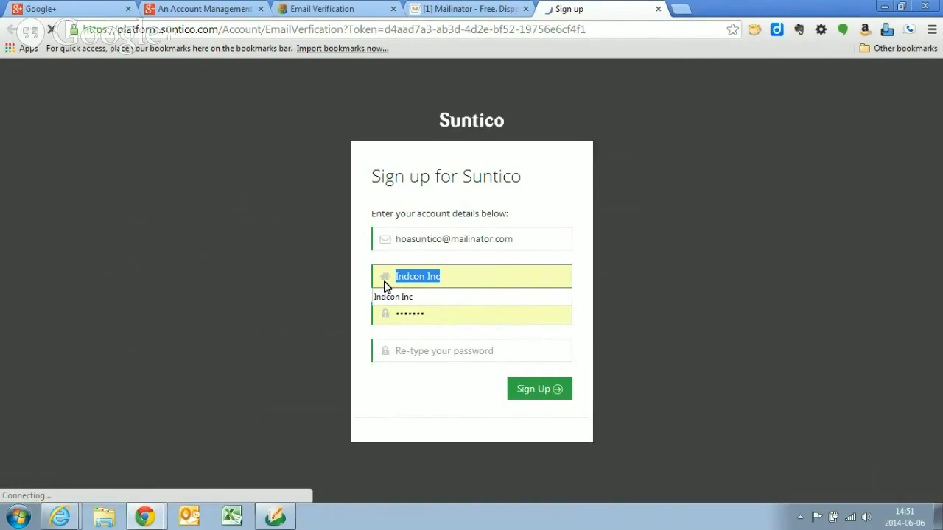
text(Suntico)
key(Tab)
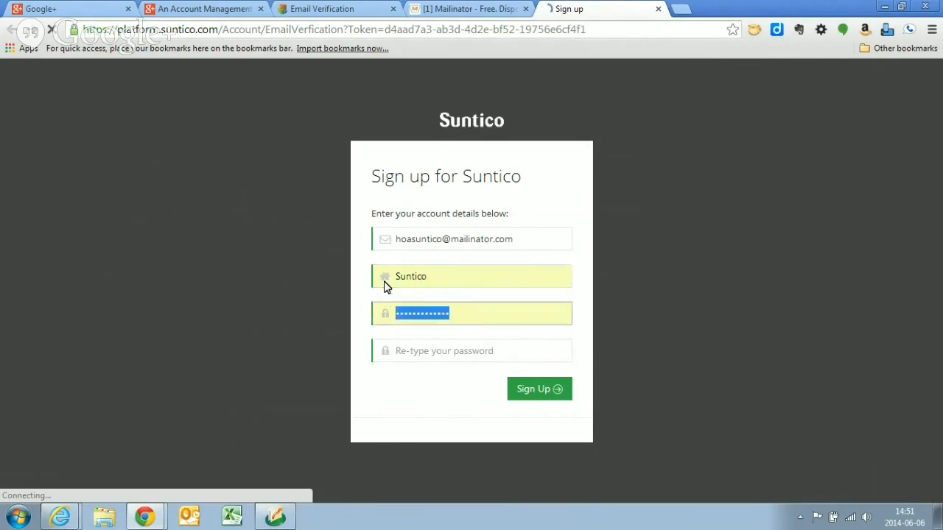
- Enter and re-type the account password, and submit the sign-up details
text(••••••)
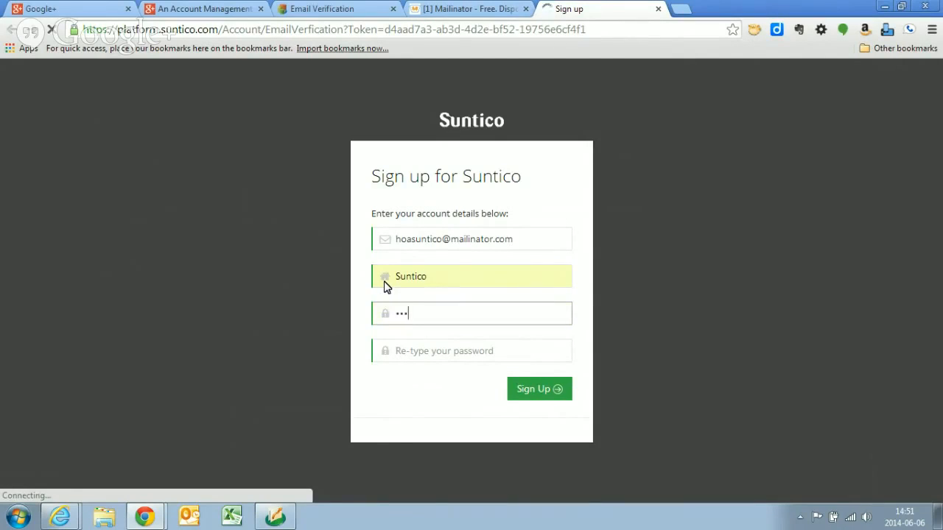
text(•••••)
key(Tab)
text(•••)
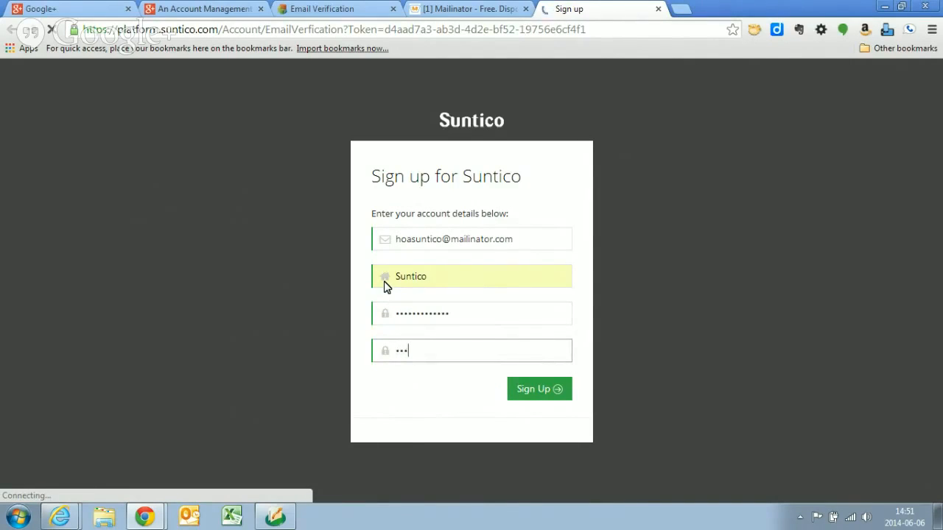
text(••••••••••)
click(529, 397)
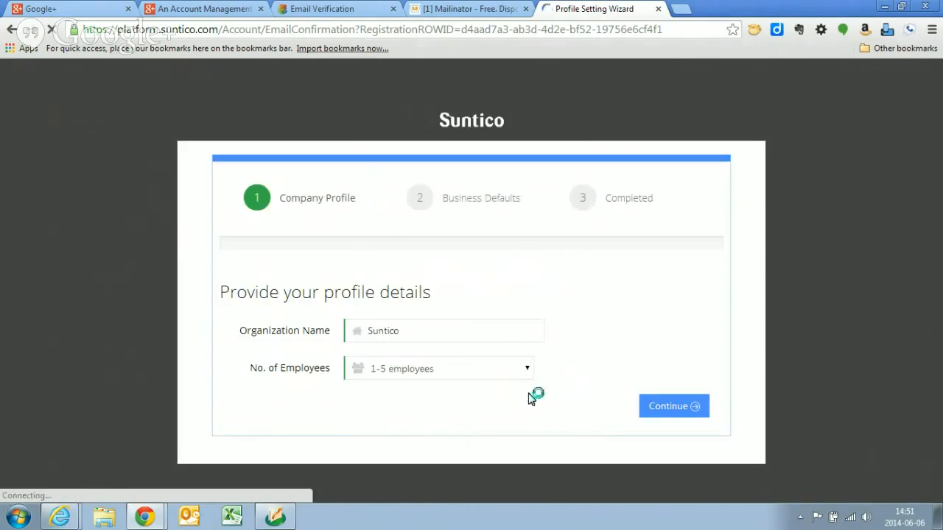
- Accept the default company profile and business defaults in the setup wizard and proceed to the application
click(679, 411)
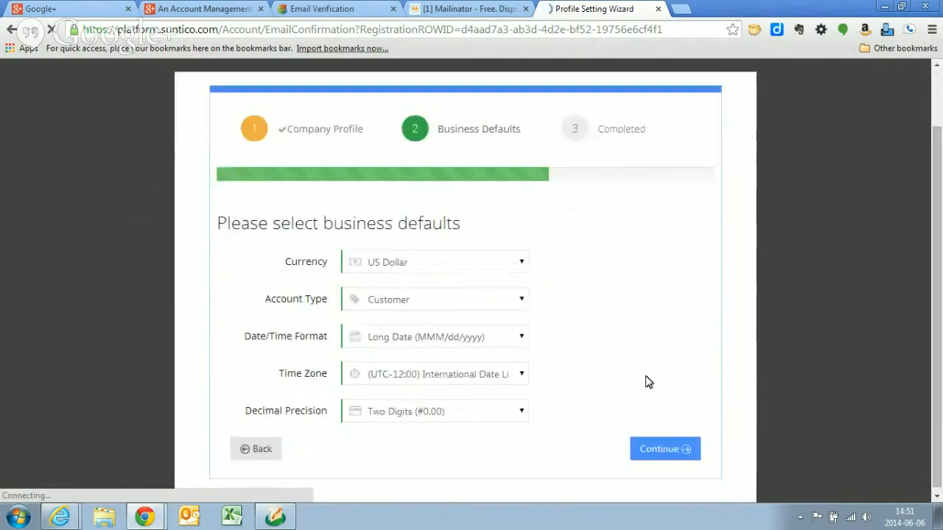
click(677, 451)
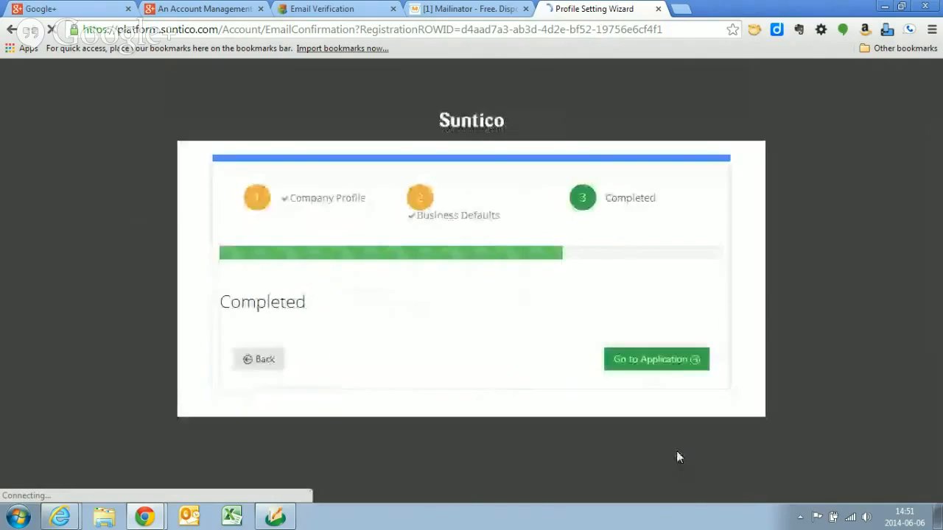
click(669, 366)
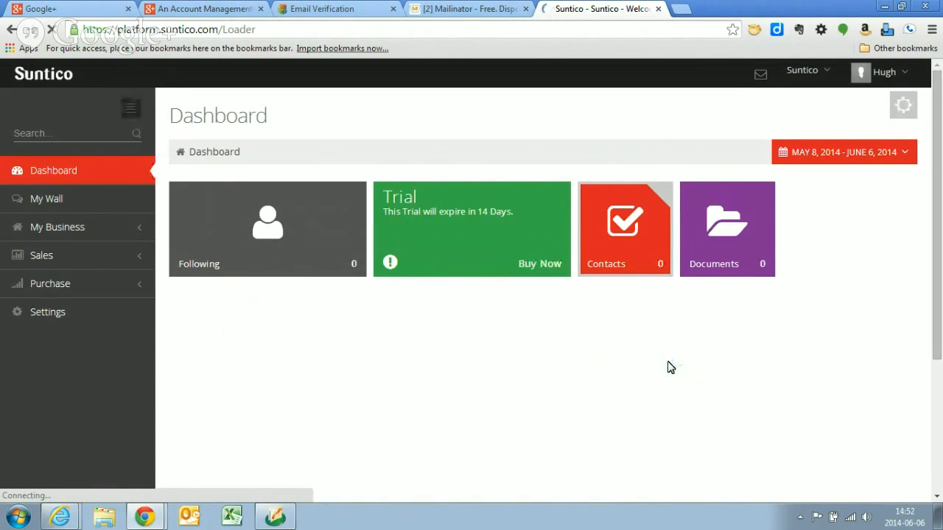
- Download the Suntico Connector setup file from the dashboard's options and run the installer
click(900, 111)
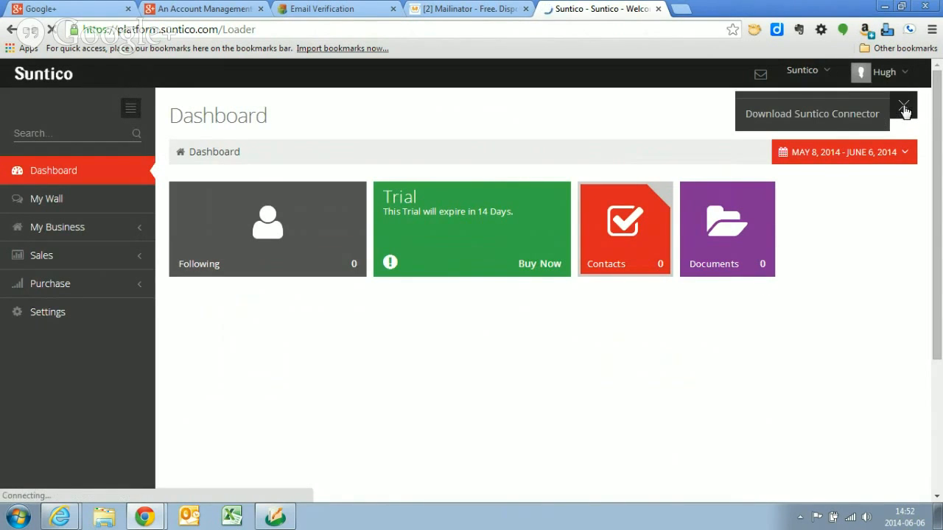
click(843, 116)
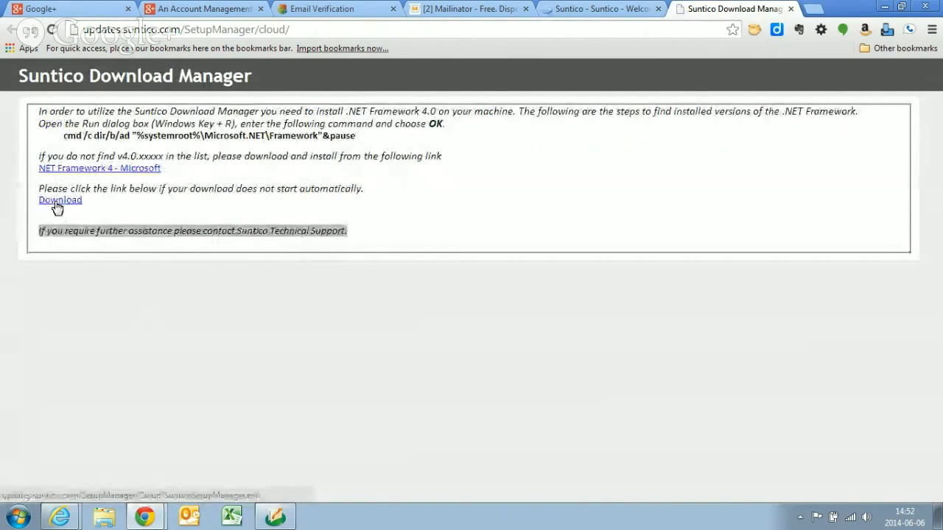
click(58, 208)
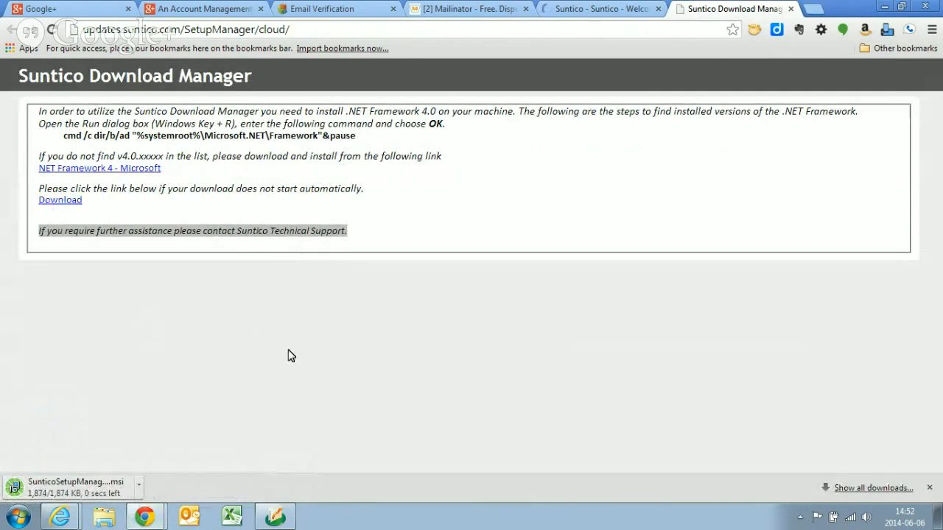
click(74, 483)
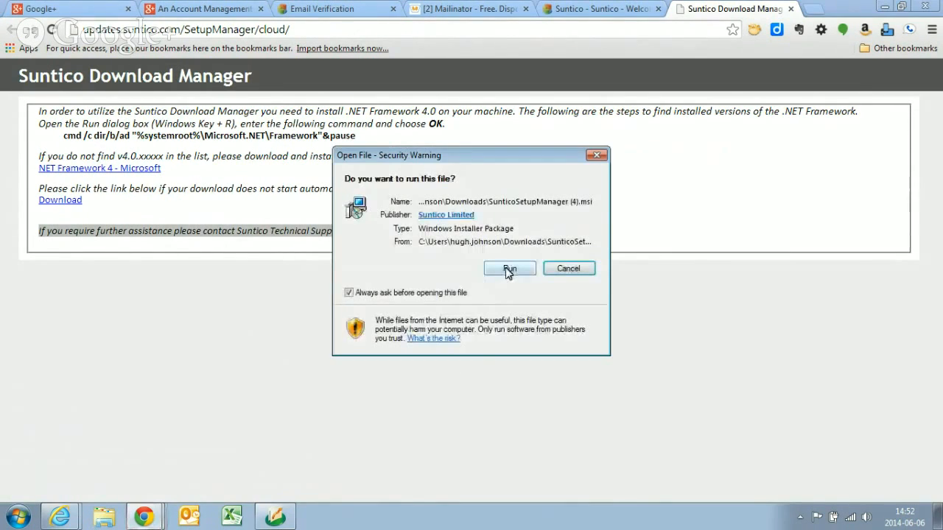
click(507, 277)
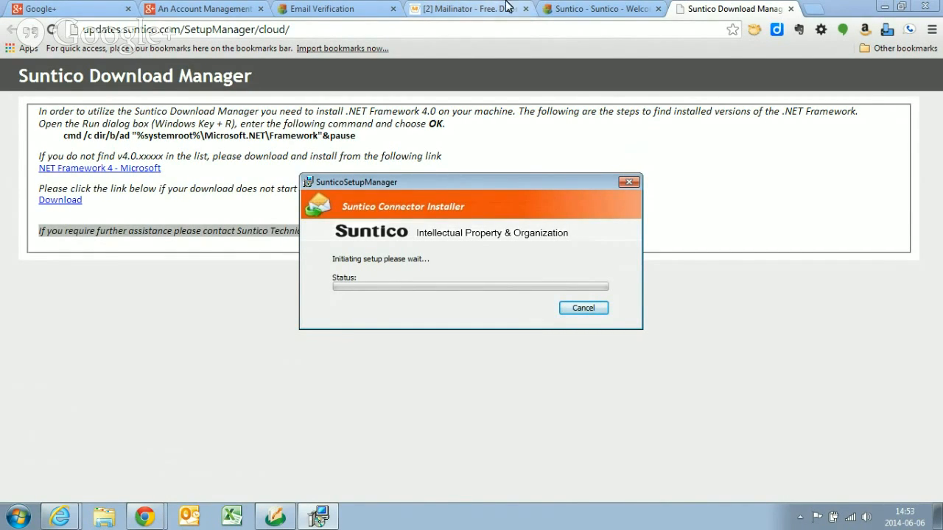
- Return to the Suntico platform and show the Connector Keys in its settings
click(577, 16)
click(50, 317)
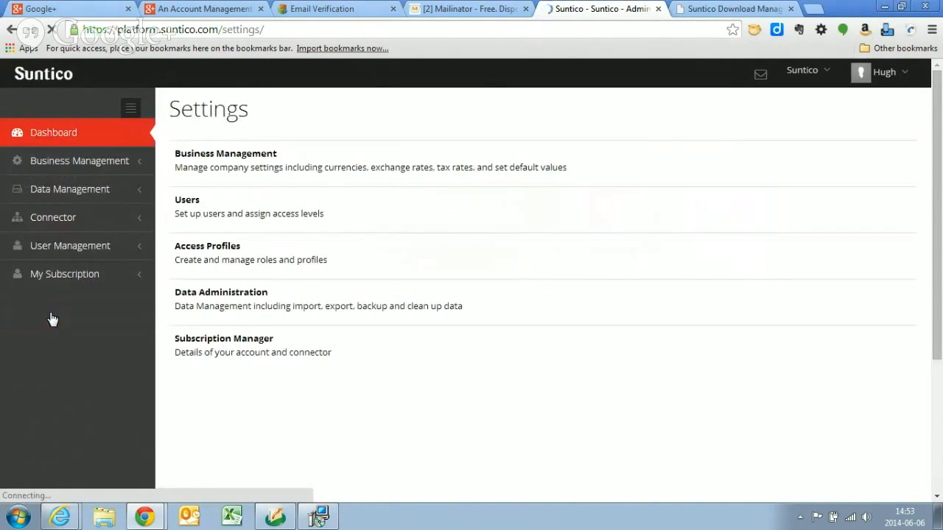
click(51, 219)
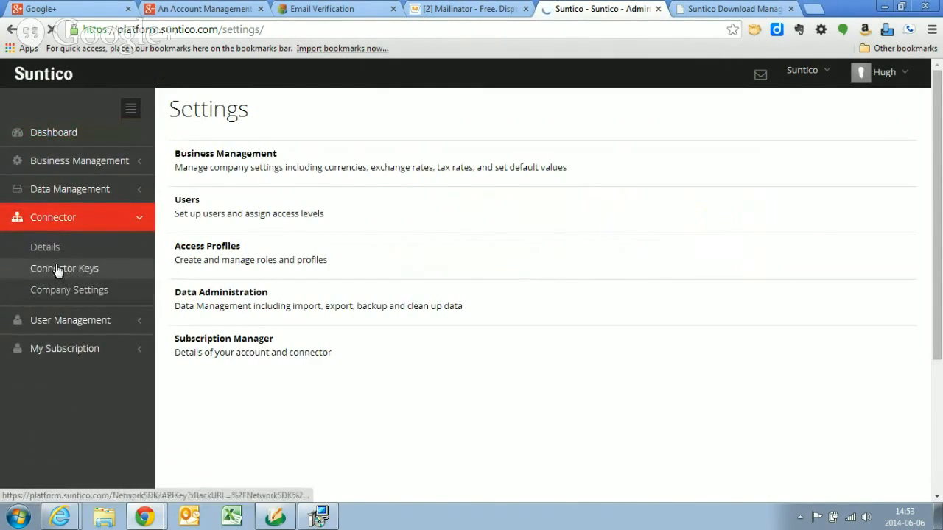
click(60, 272)
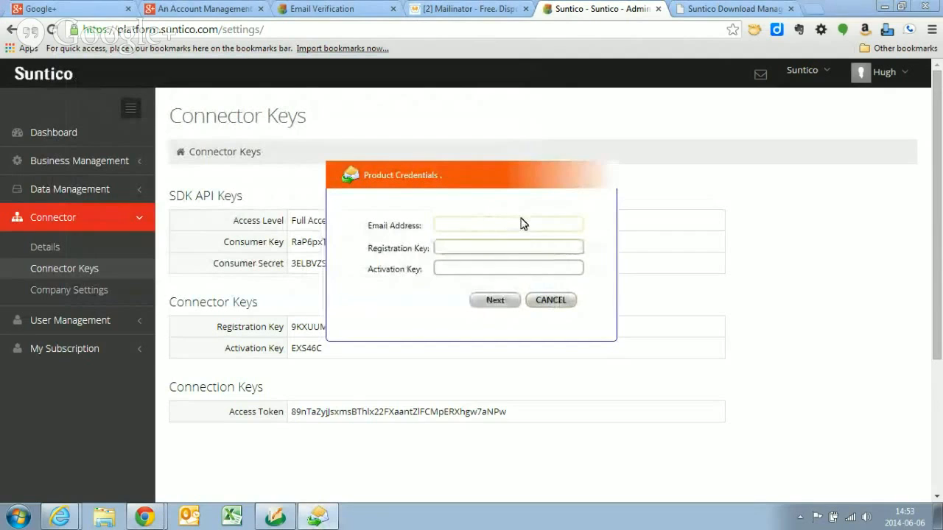
- Enter the account e-mail address in the connector installer's Product Credentials dialog
click(521, 224)
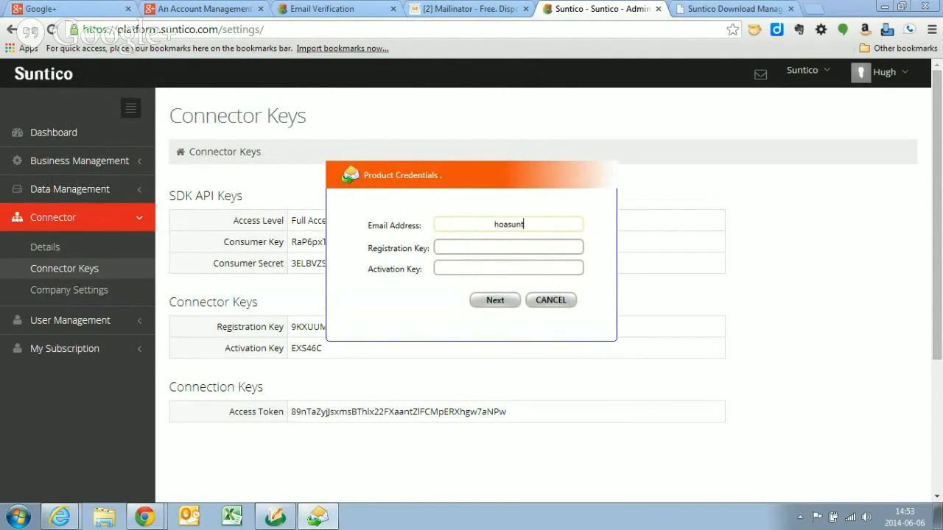
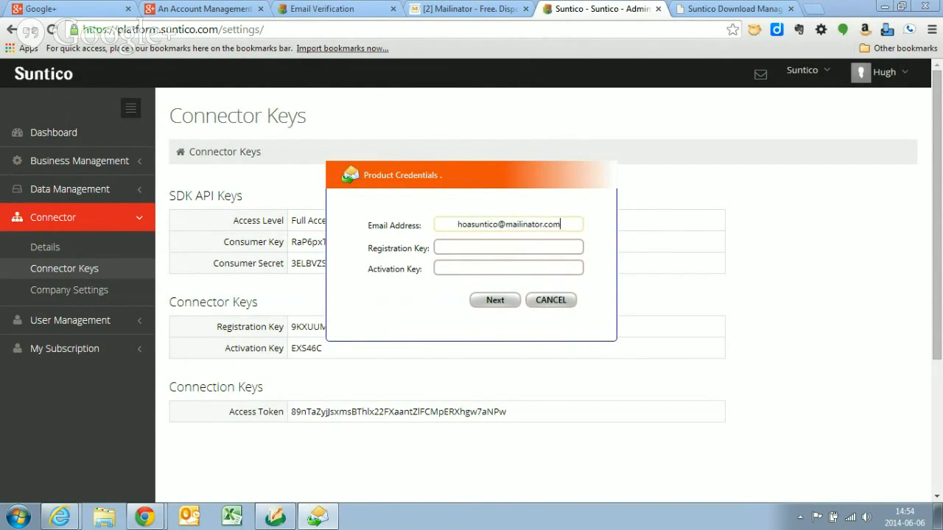
- Copy the registration key from the Connector Keys page into the installer's Registration Key field
double_click(307, 327)
key(ctrl+c)
click(318, 517)
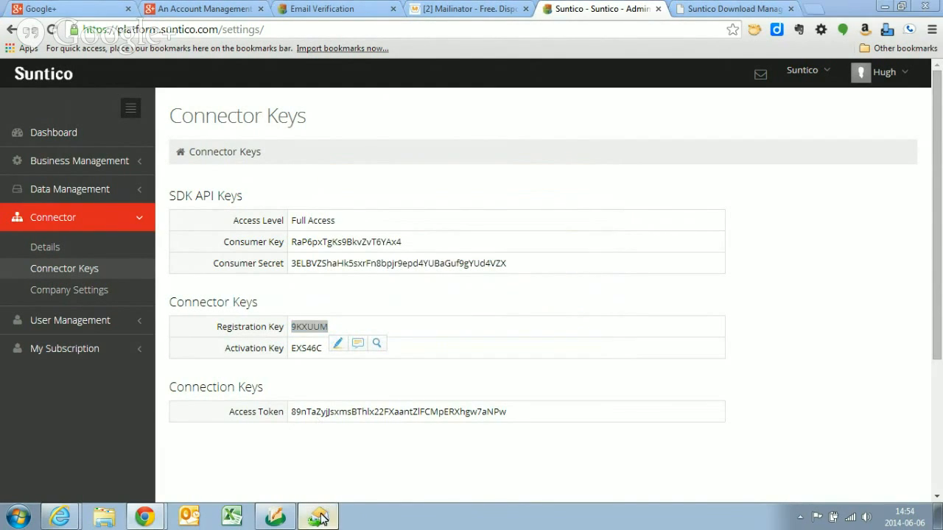
click(509, 247)
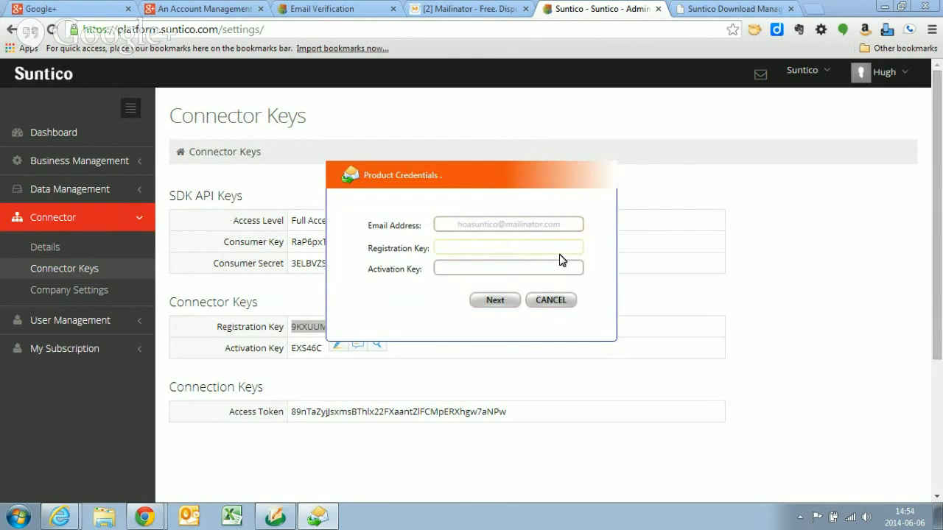
key(ctrl+v)
- Copy the activation key from the Connector Keys page into the installer's Activation Key field and submit the product credentials
double_click(307, 346)
key(ctrl+c)
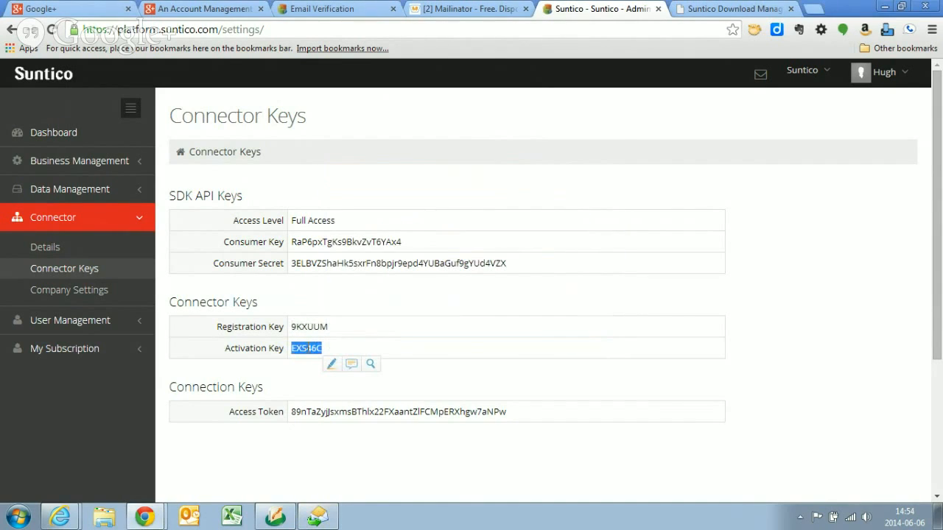
click(318, 516)
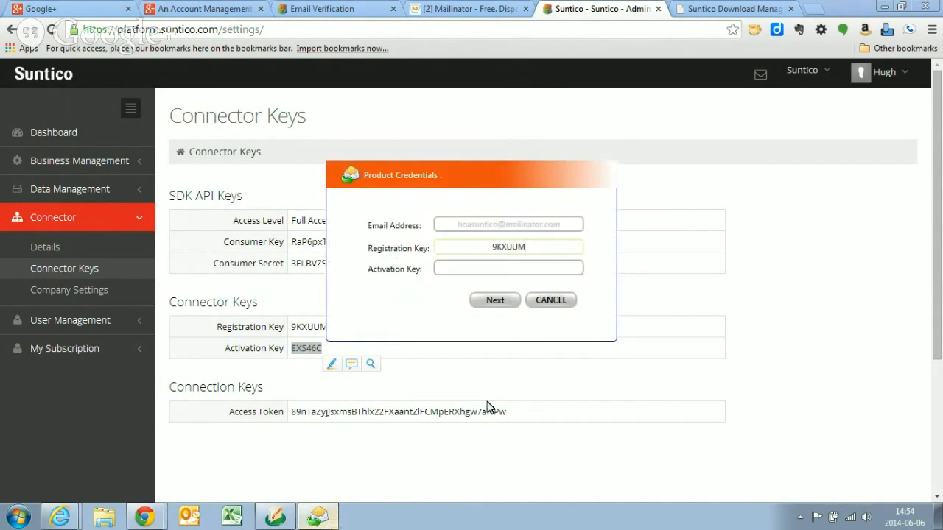
click(516, 272)
key(ctrl+v)
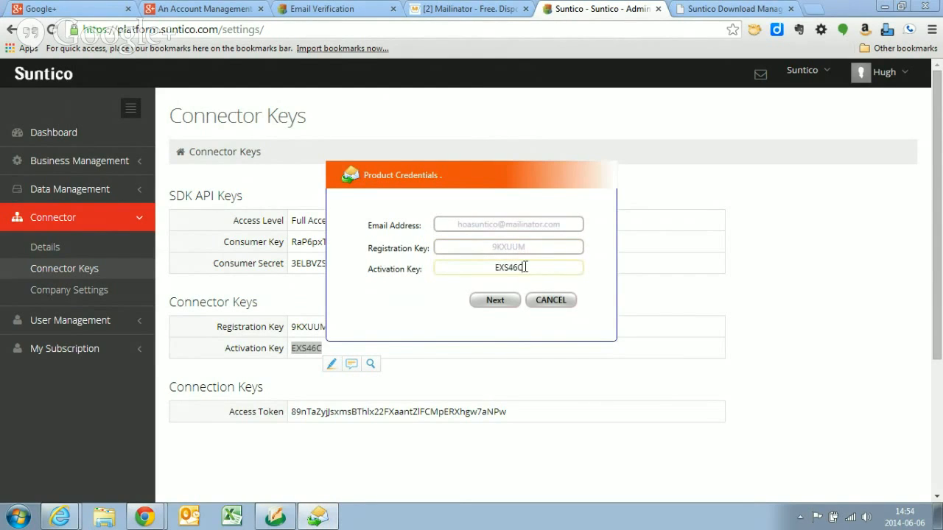
click(497, 302)
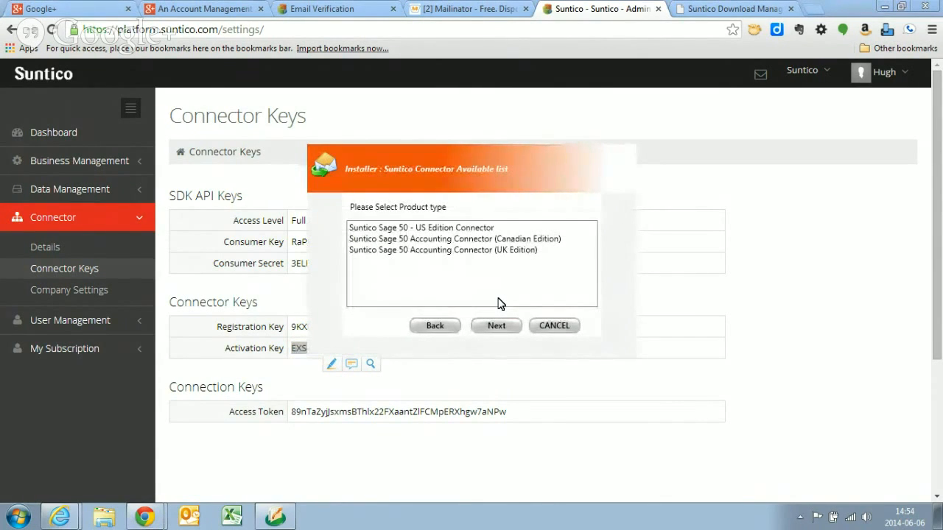
- Choose the Suntico Sage 50 - US Edition (2015) Connector with build 22.0.00.0106 and start its installation
click(429, 231)
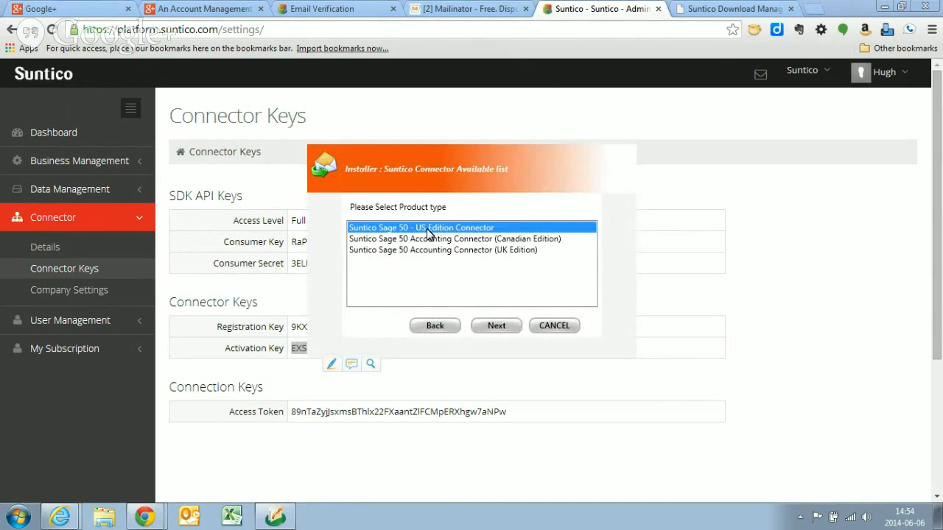
click(495, 326)
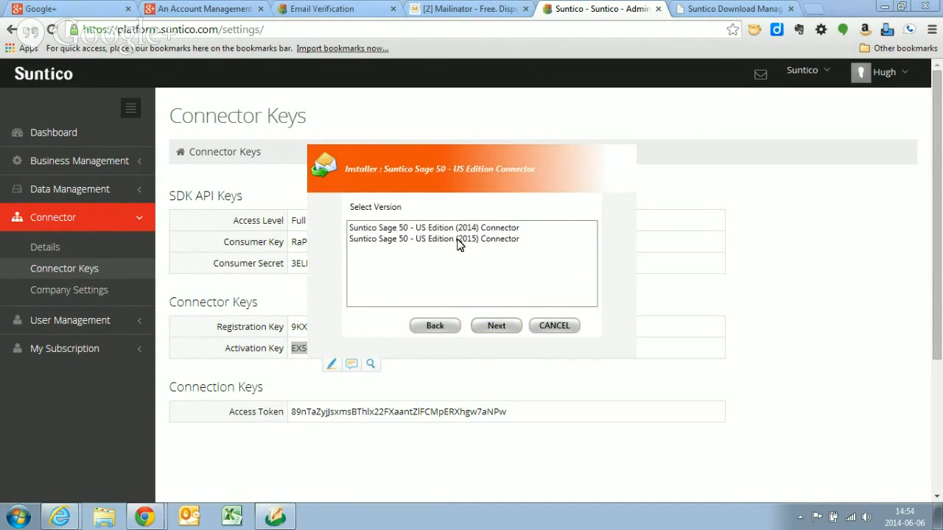
click(459, 240)
click(497, 326)
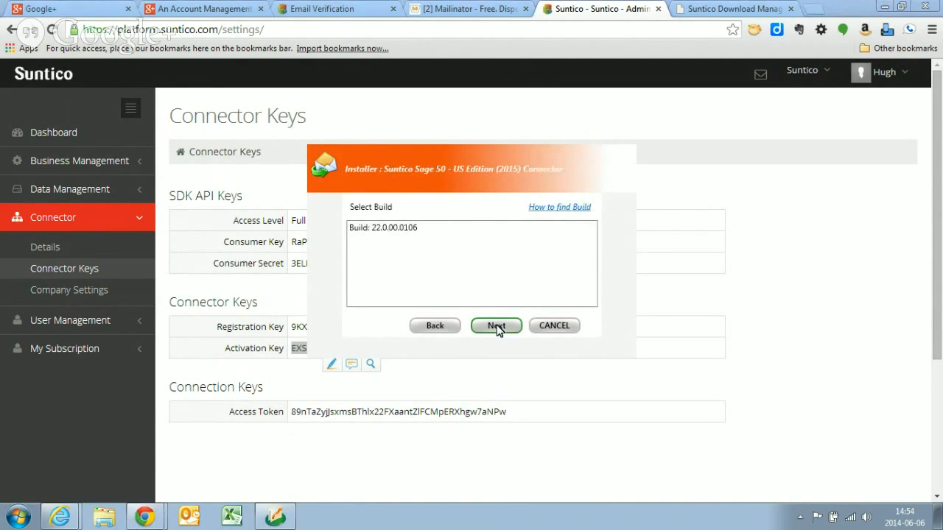
click(409, 229)
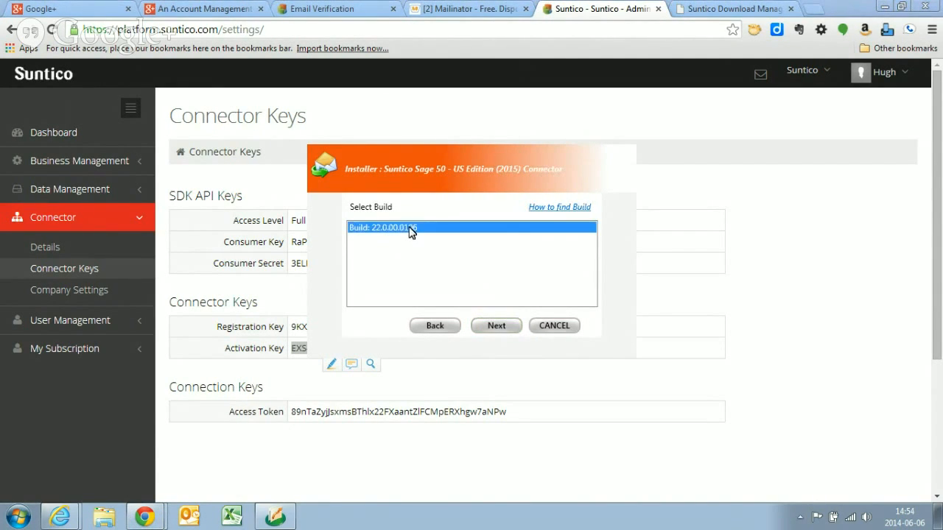
click(496, 326)
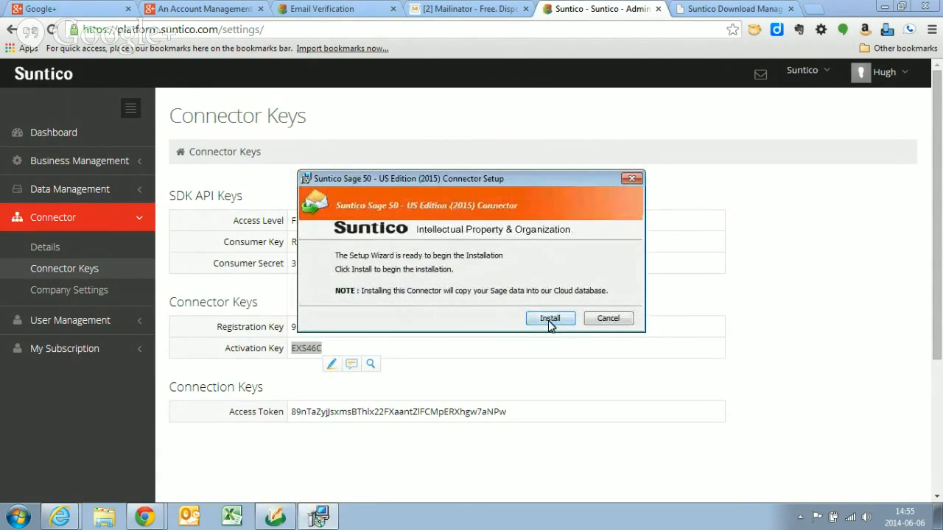
click(549, 322)
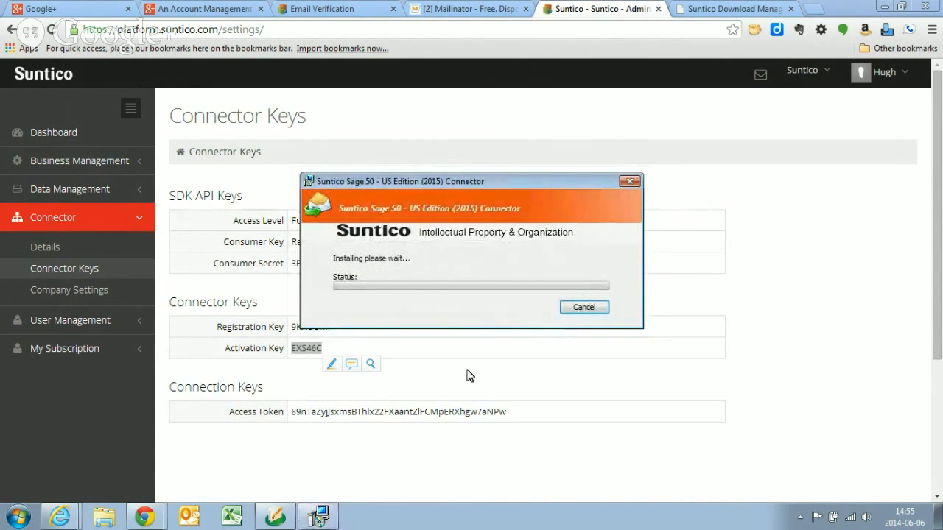
- Switch to Sage 50 Accounting, check the build number in its About information, and return to the connector installer
click(280, 520)
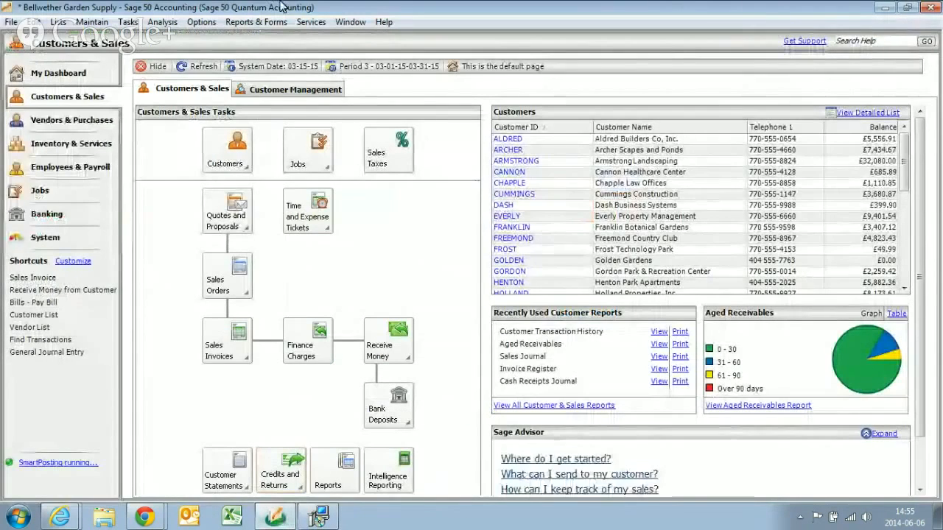
click(383, 22)
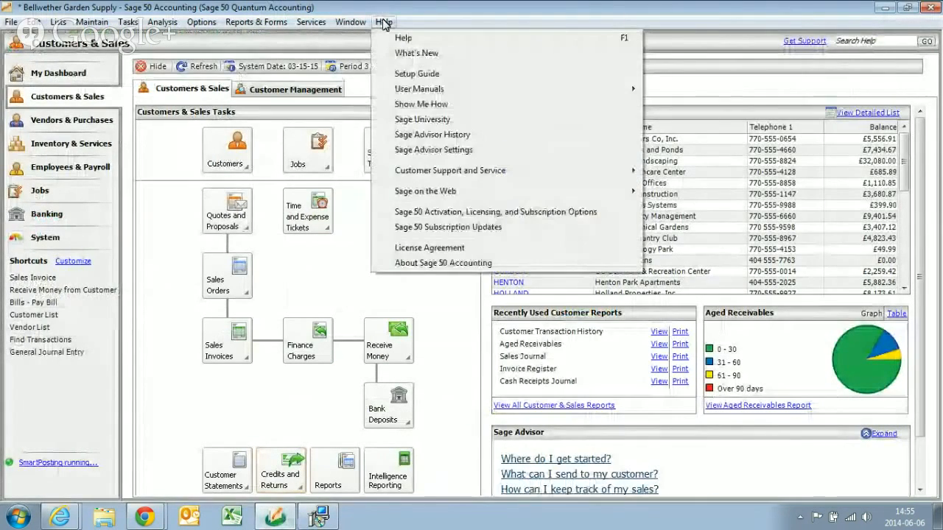
click(425, 263)
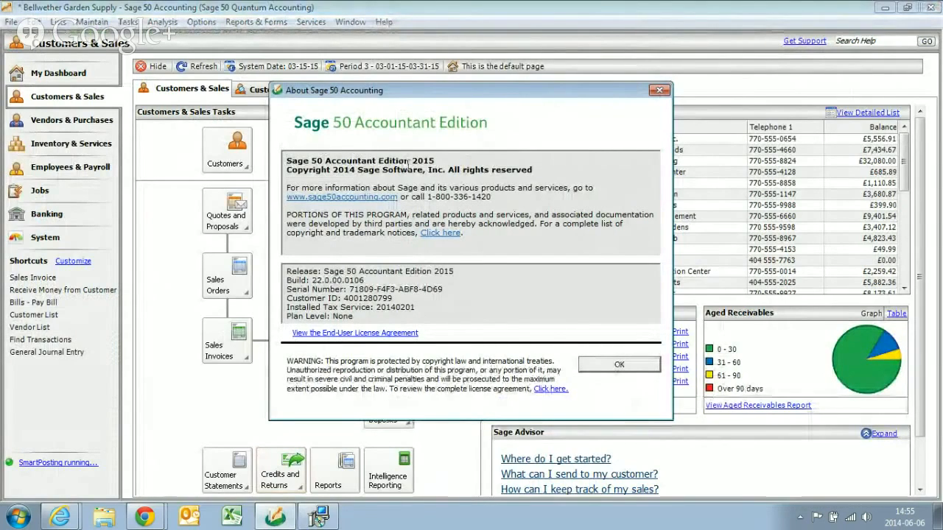
drag(311, 281, 365, 280)
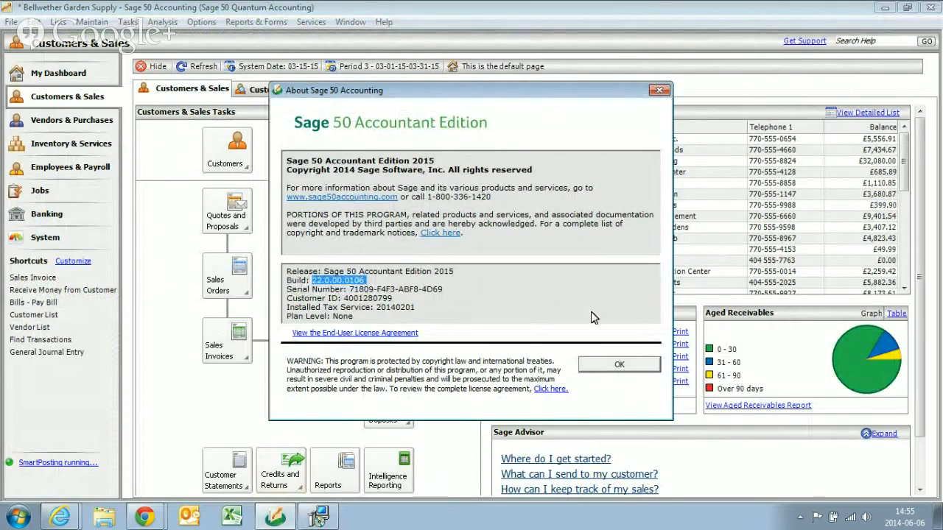
click(660, 91)
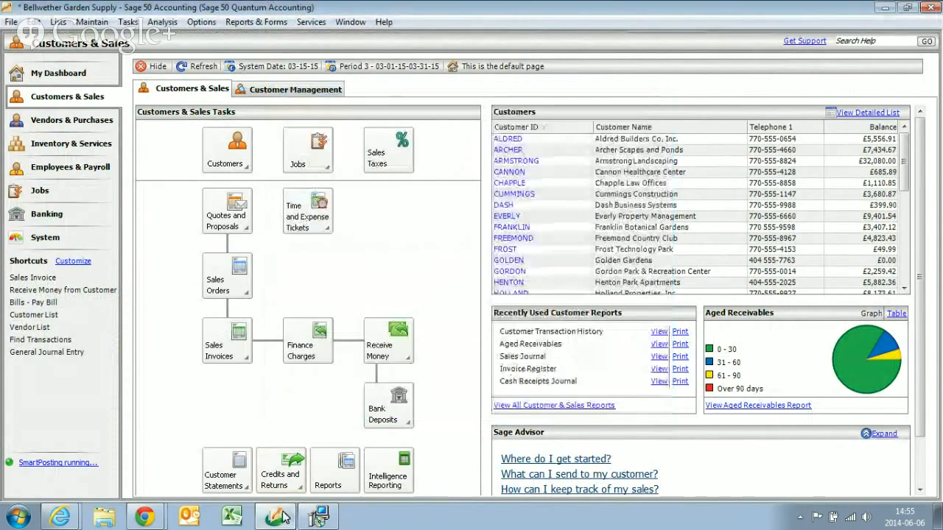
click(322, 518)
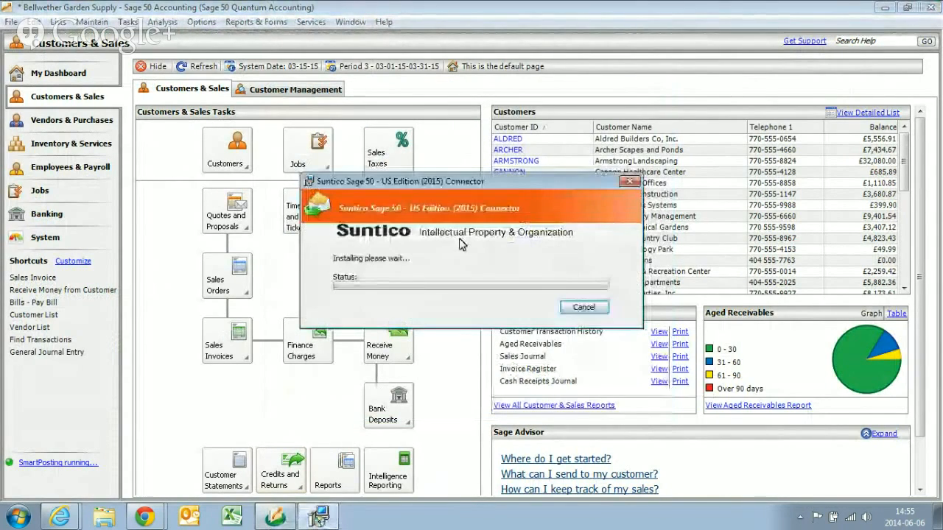
- Switch to the Suntico platform in Chrome, show its Dashboard, and bring the connector installer back up
click(148, 518)
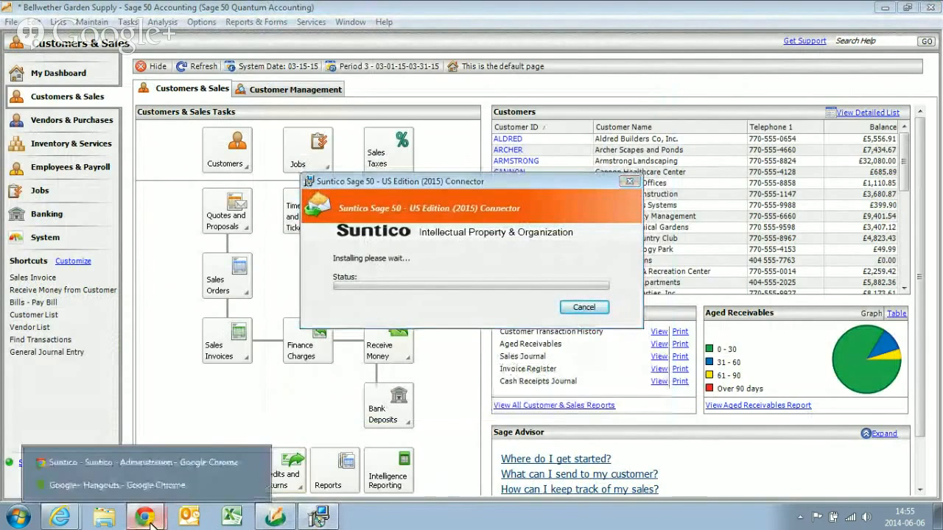
click(156, 465)
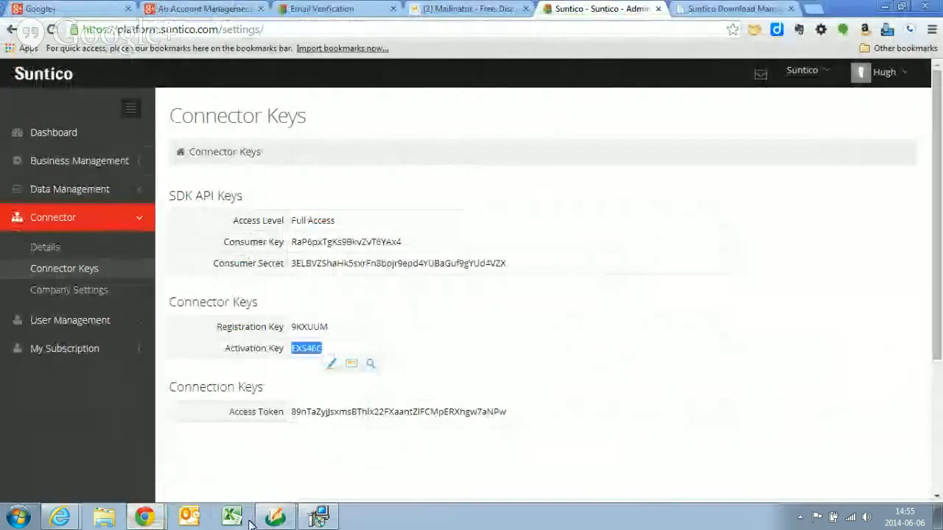
click(59, 135)
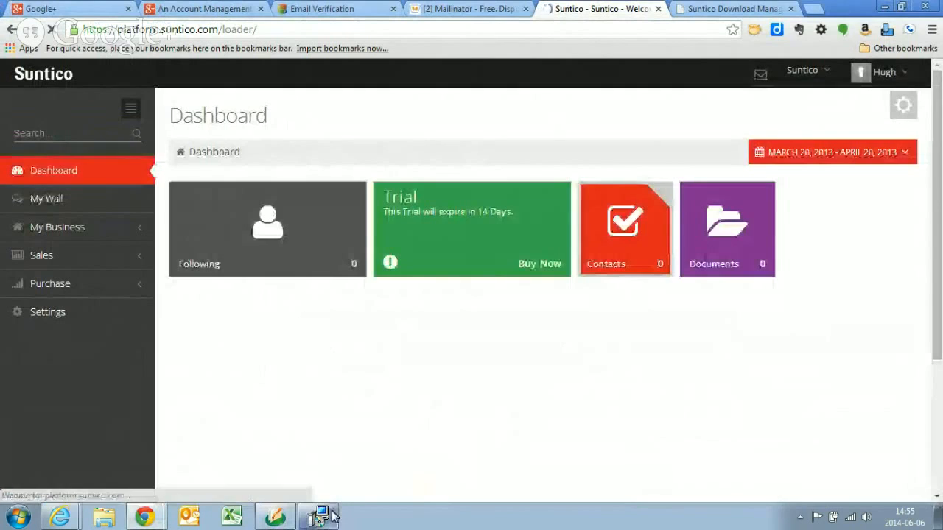
click(318, 519)
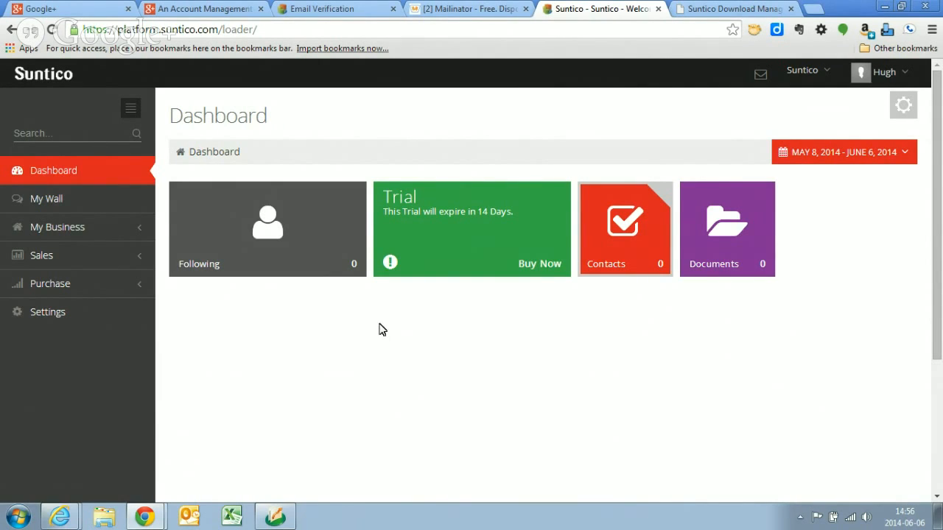
- Connect to the prefilled server in Company Selection, choose the company Bellwether Garden Supply, and finish the connector setup
click(276, 520)
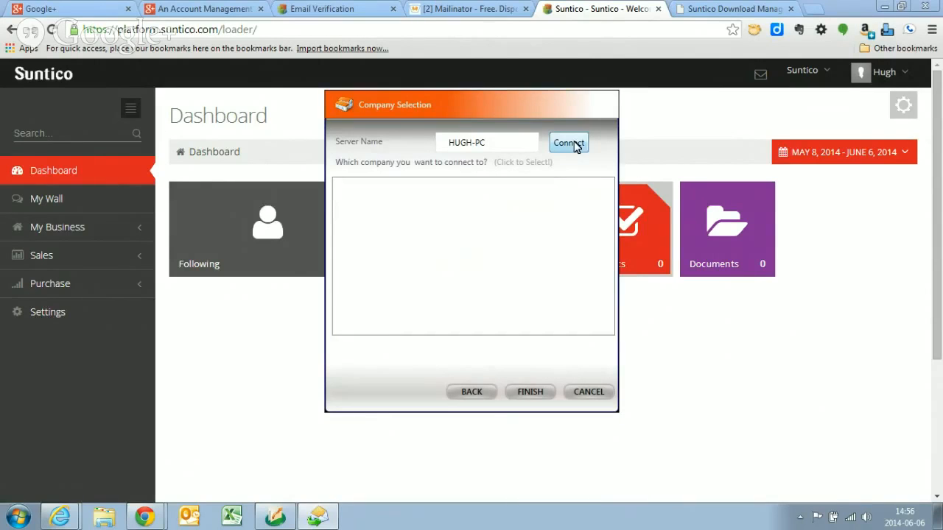
click(569, 144)
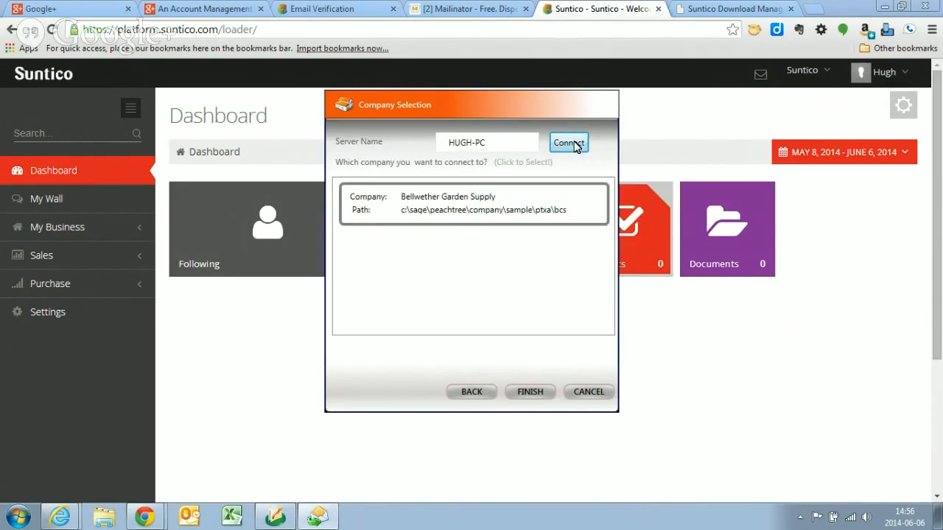
click(447, 204)
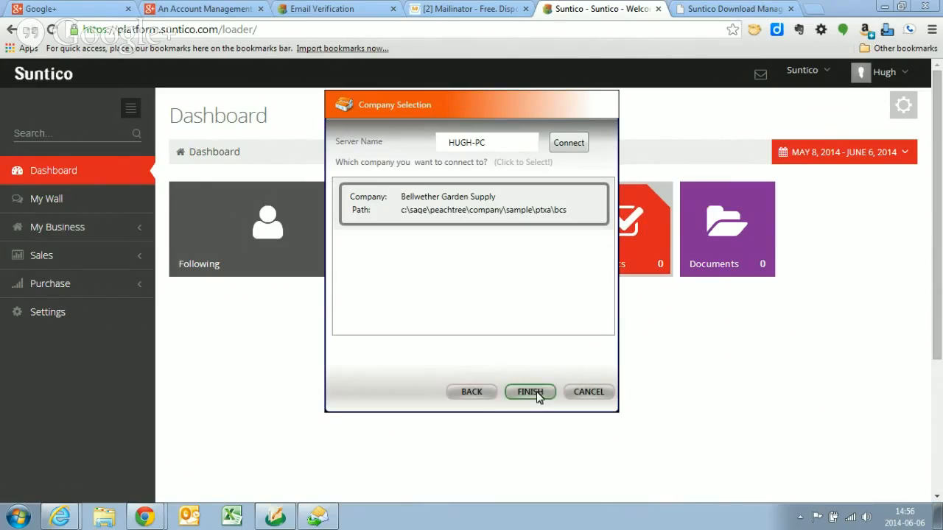
click(539, 396)
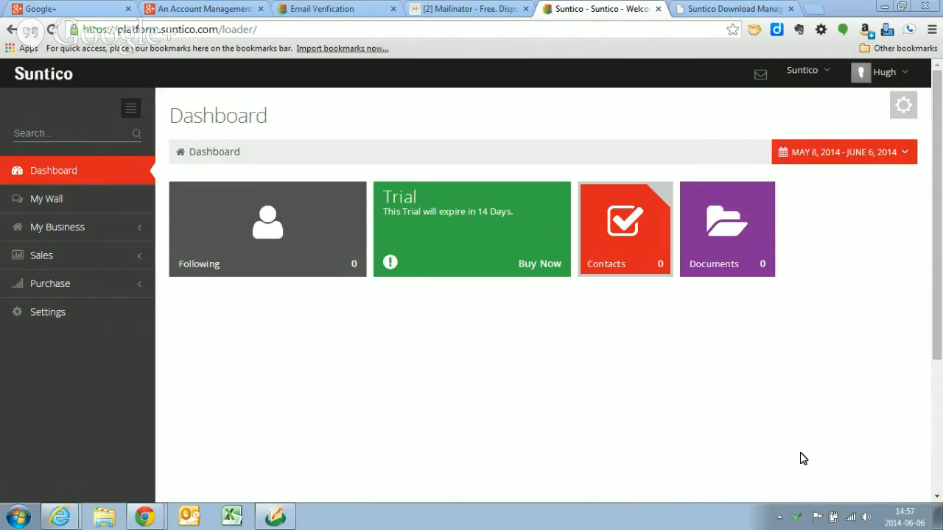
- Expand the Sales and Purchase sections of the Suntico platform and check the Suntico connector client
click(115, 256)
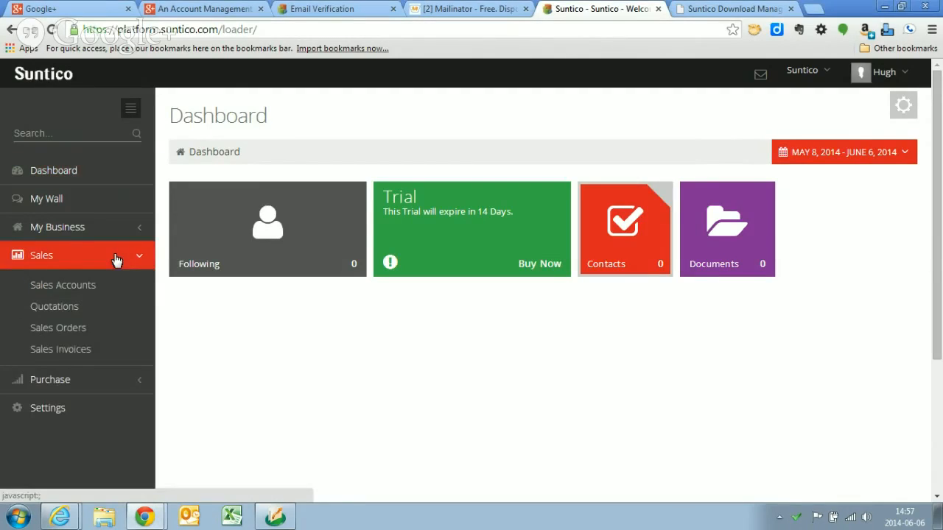
click(66, 381)
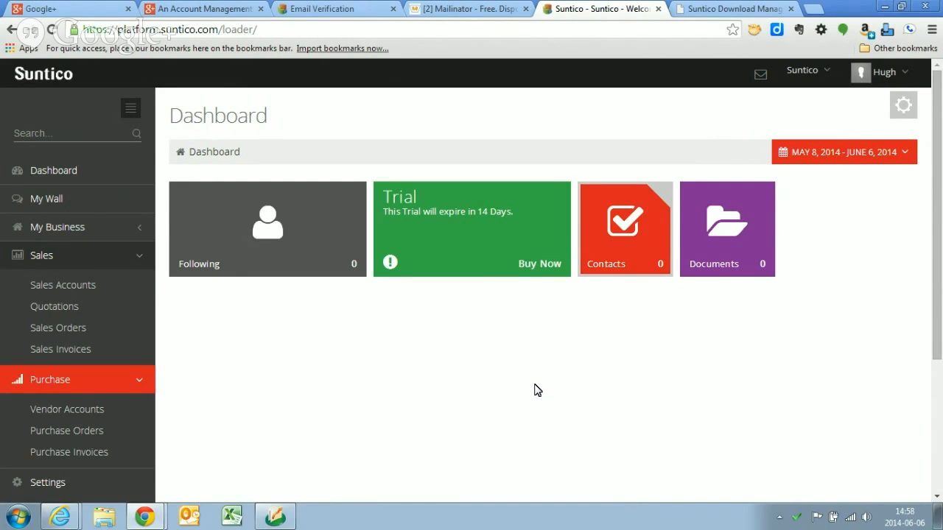
click(796, 520)
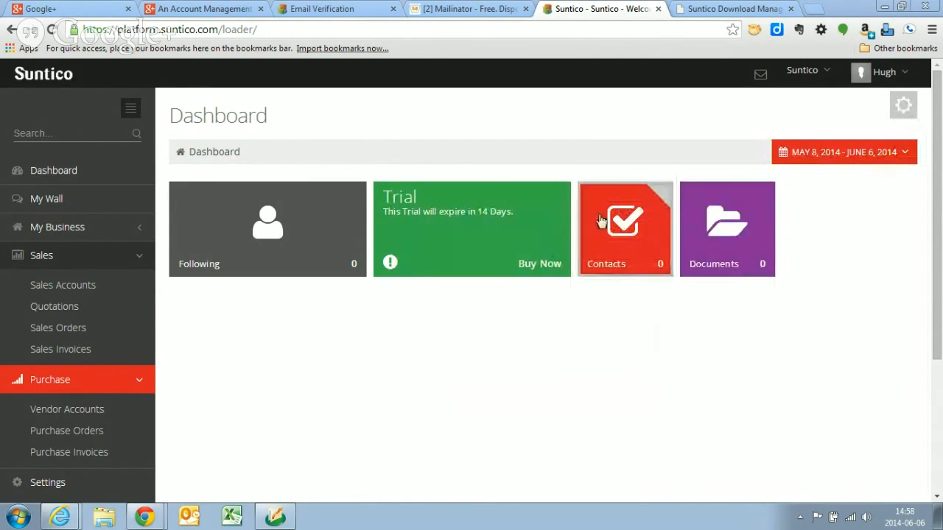
- Check the list of companies available in the Suntico account
click(828, 74)
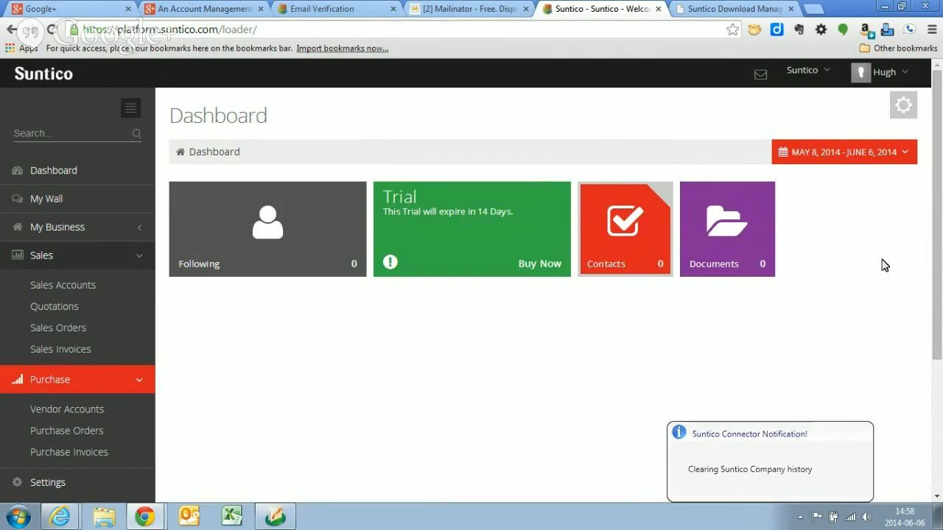
click(829, 75)
click(829, 76)
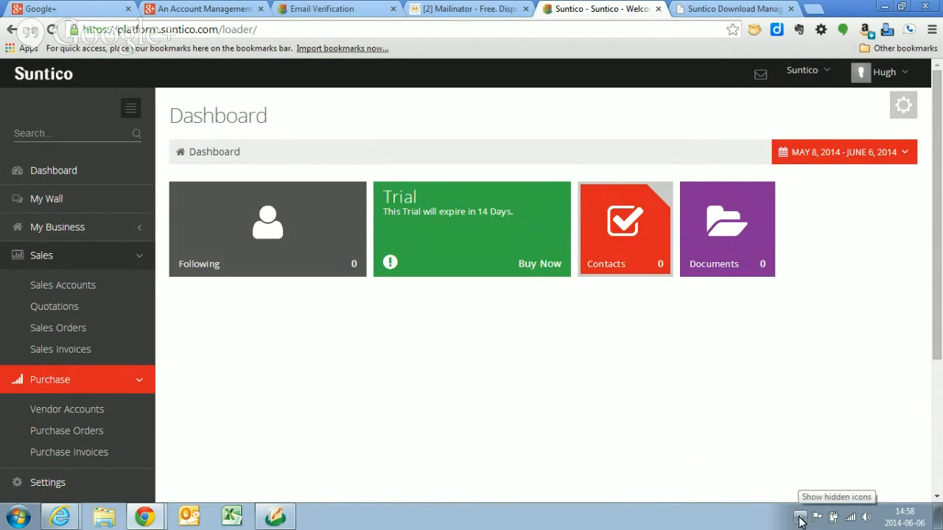
- Show the Suntico Sage 50 connector's data upload status and log, and return to the dashboard
click(801, 521)
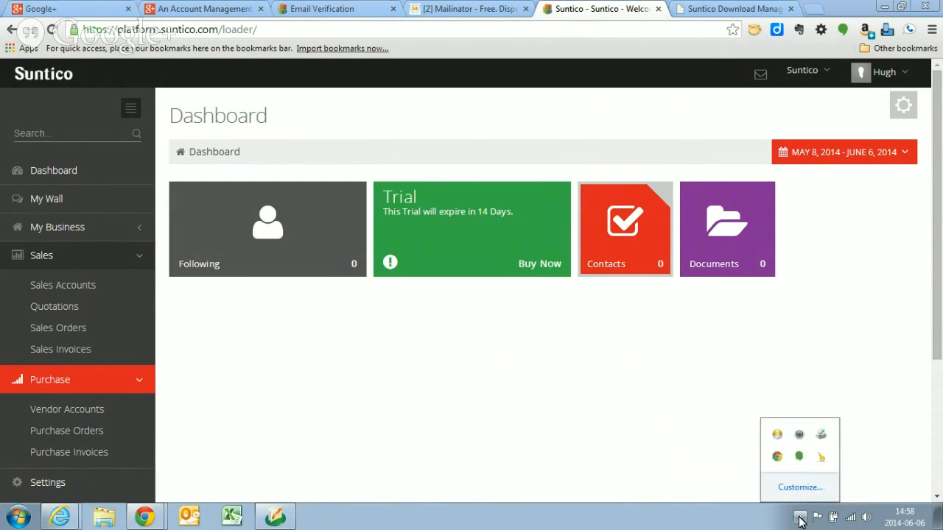
click(824, 462)
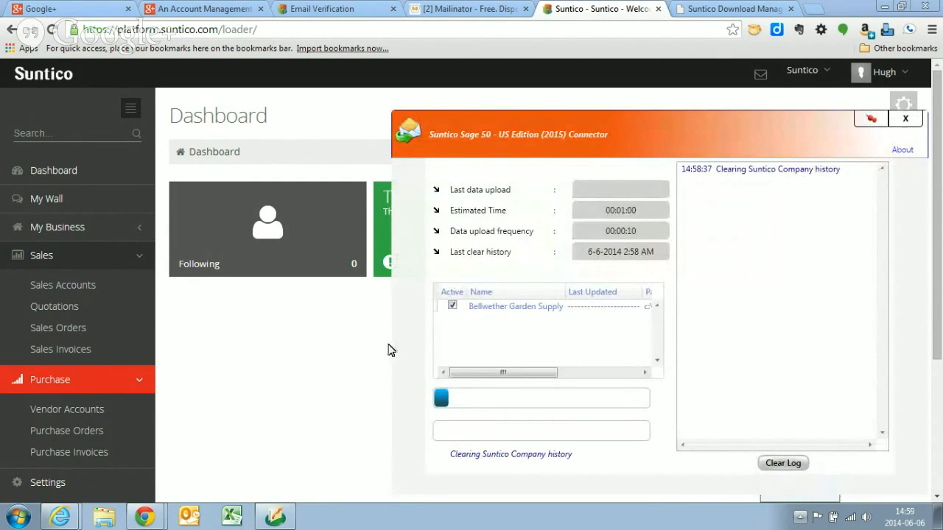
click(361, 347)
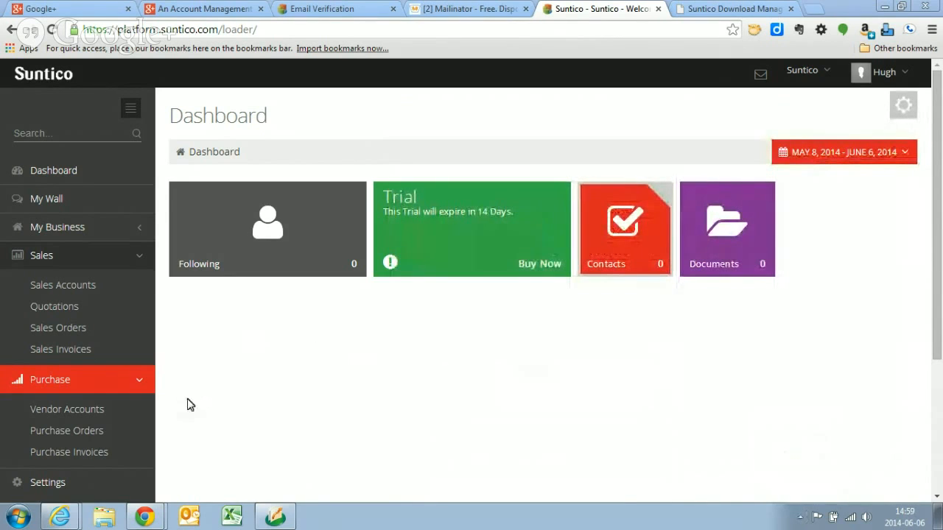
- Open the Suntico platform's Settings page and look over its management options
click(49, 484)
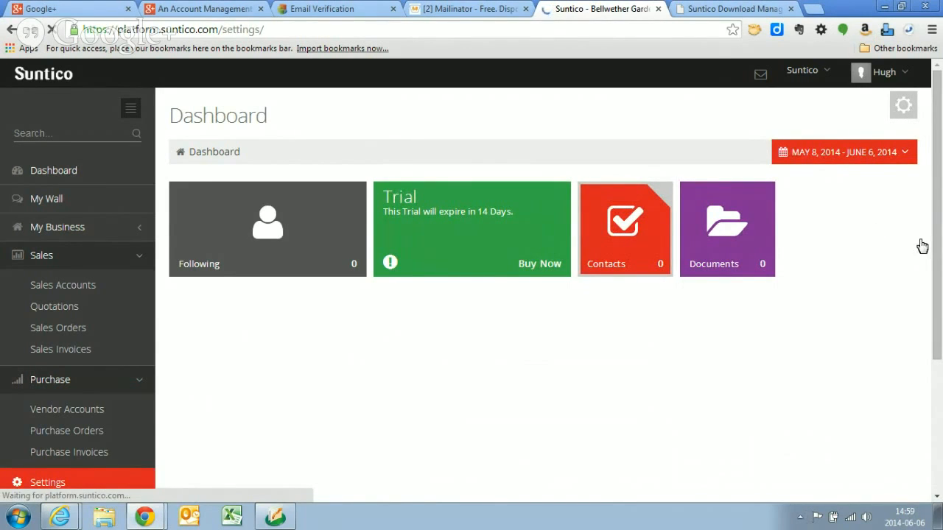
scroll(870, 295, down, 1)
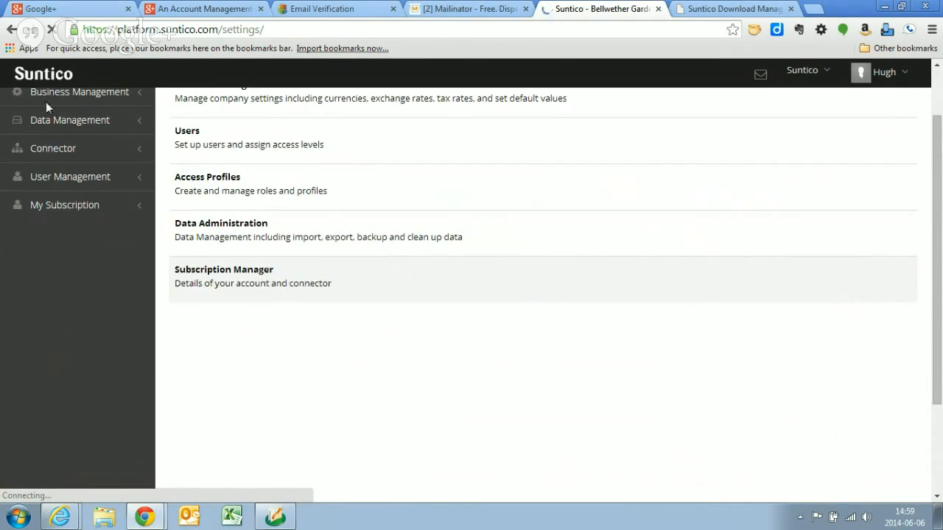
scroll(45, 103, up, 1)
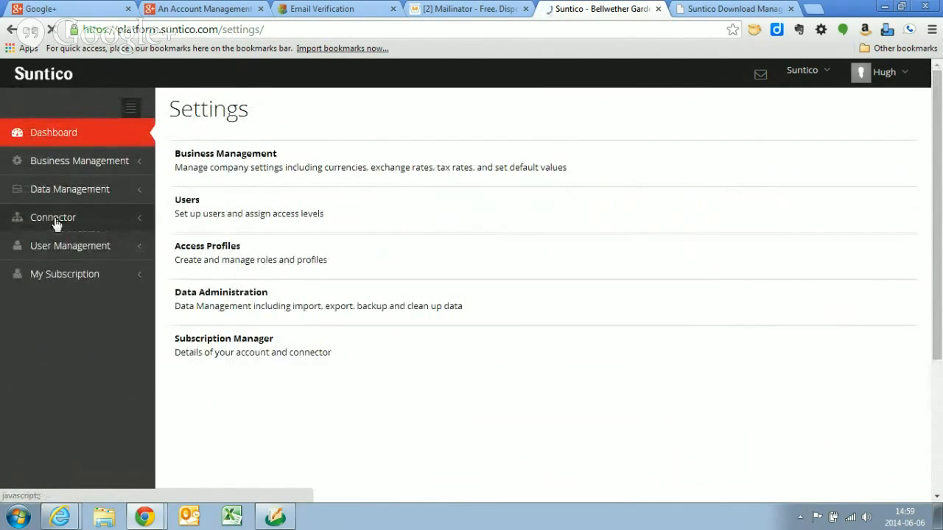
- Check the connector's company settings, and the Sage 50 US Edition connector details with its available Time Interval options
click(28, 219)
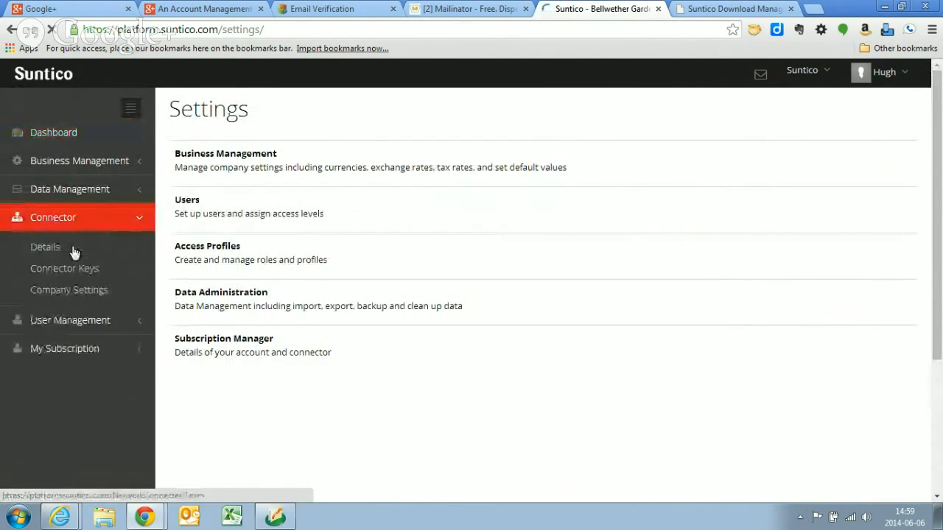
click(72, 292)
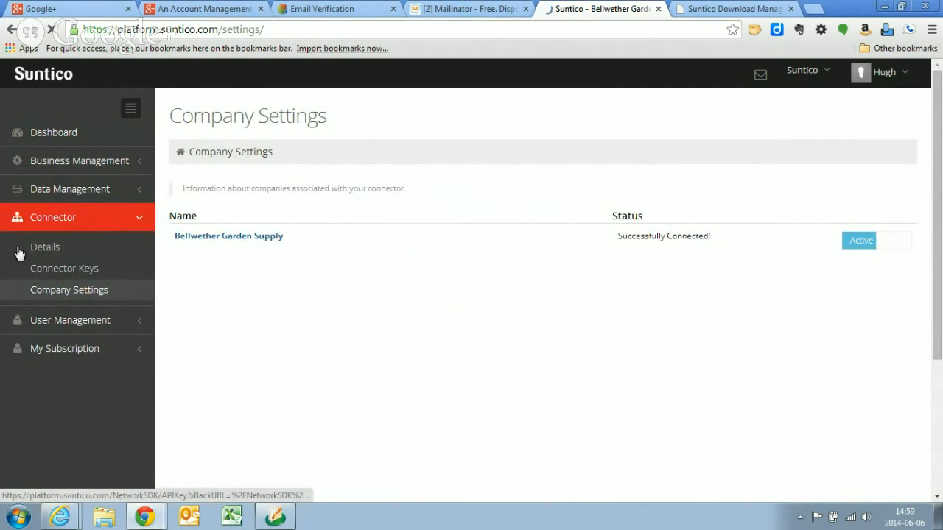
click(44, 247)
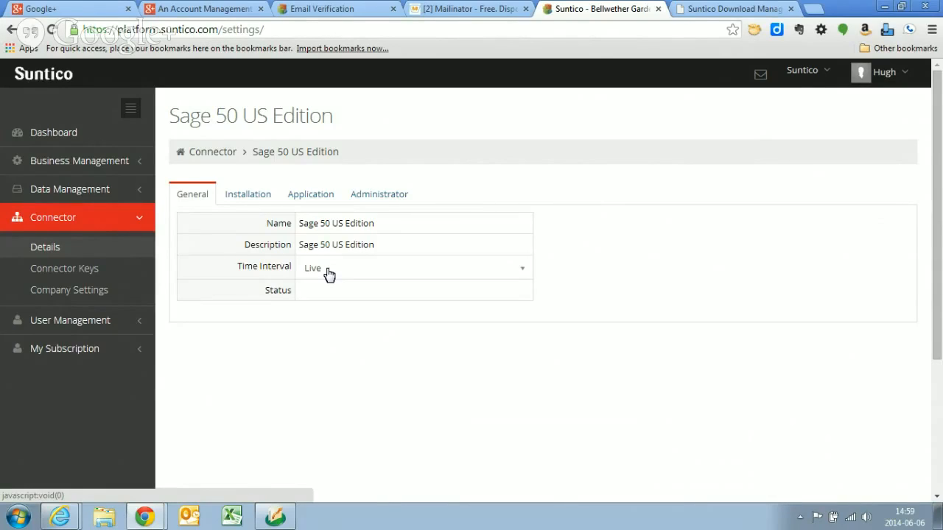
click(520, 274)
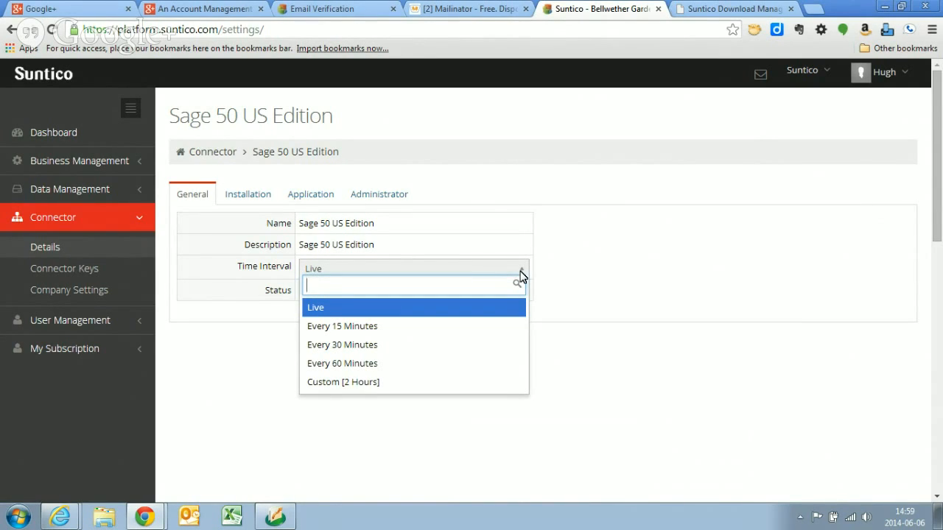
click(521, 274)
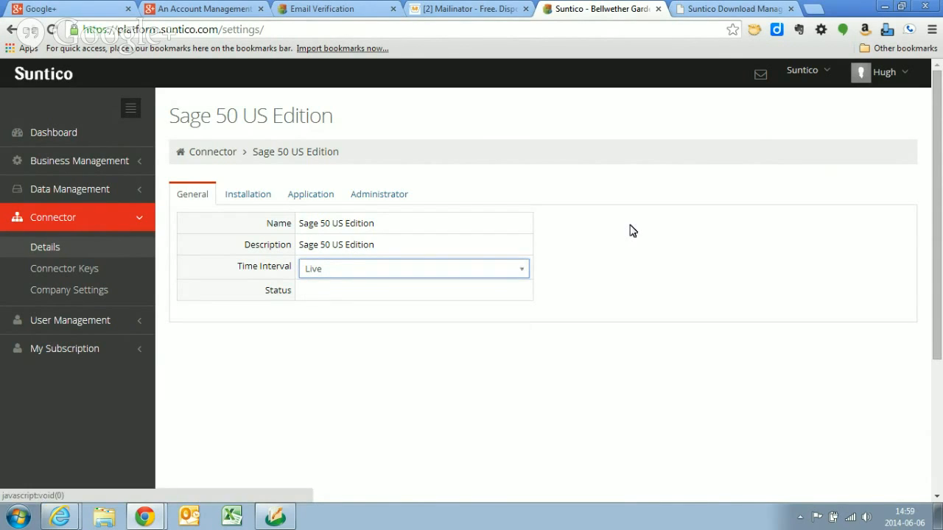
- Review Bellwether Garden Supply's company settings, including its entity synchronization list and the data resynchronization option
click(76, 292)
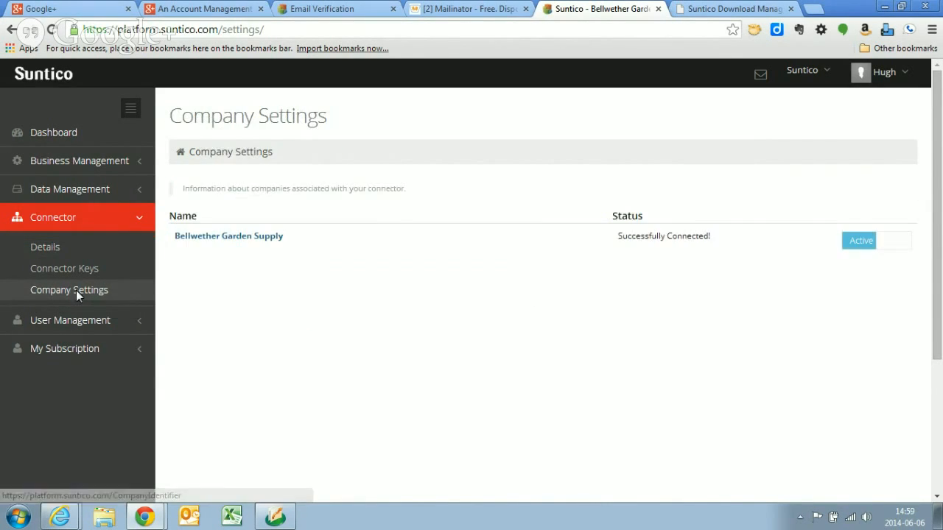
click(232, 236)
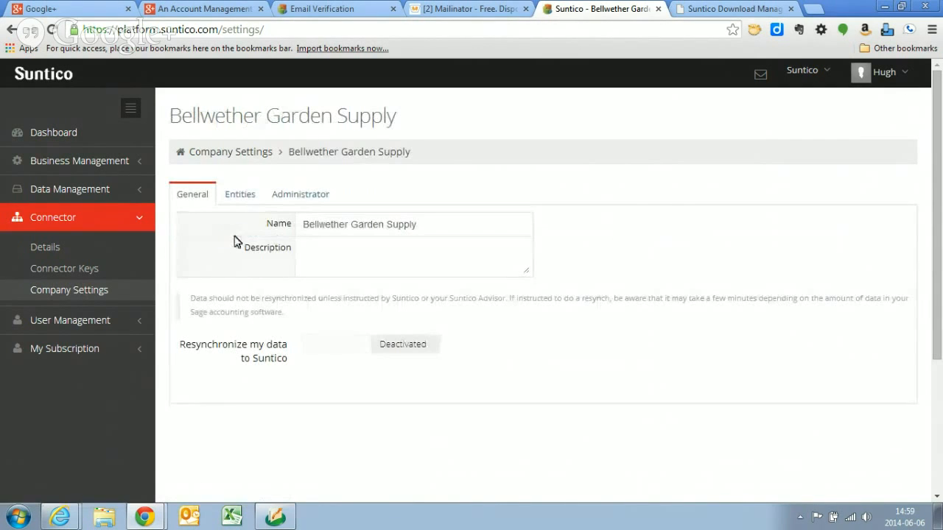
click(243, 199)
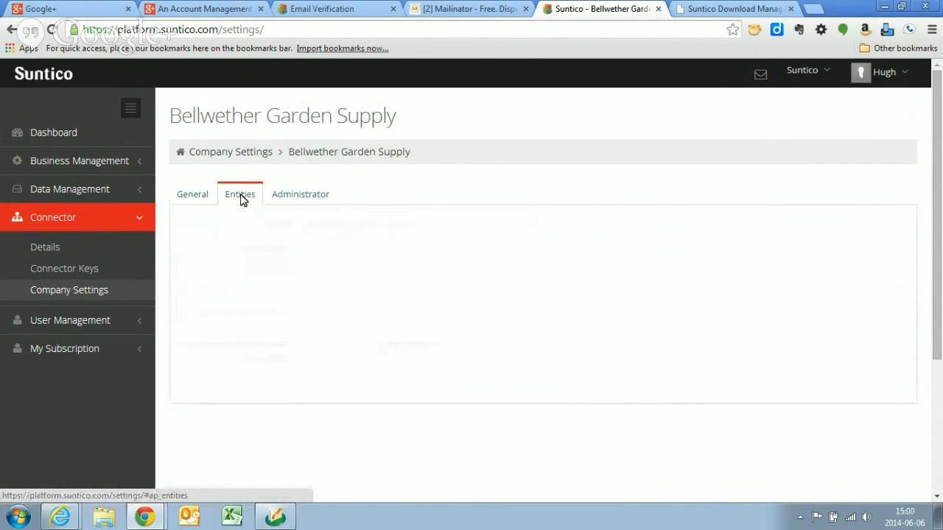
scroll(594, 301, down, 3)
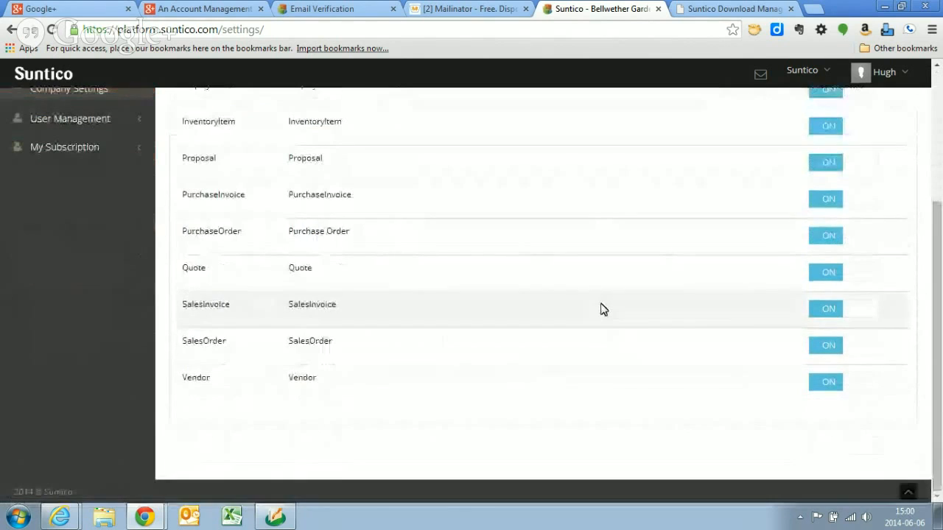
scroll(594, 330, up, 3)
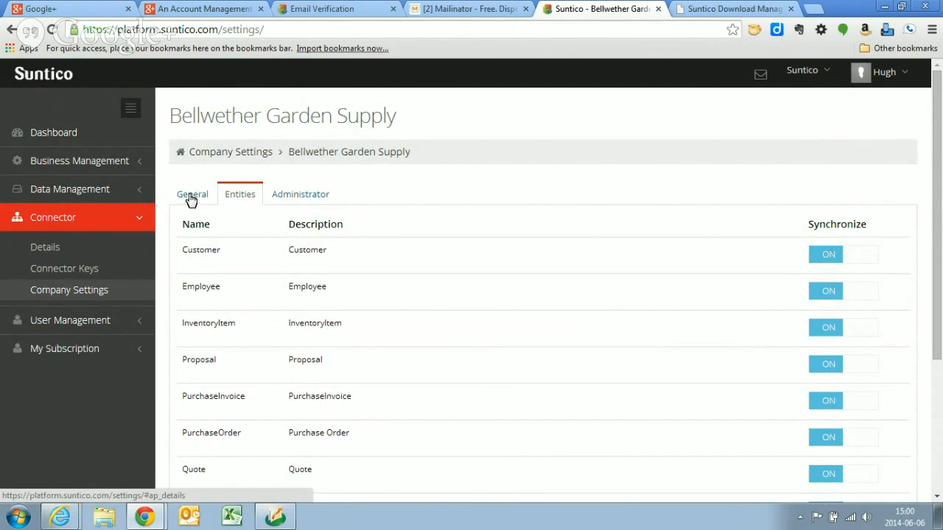
click(191, 198)
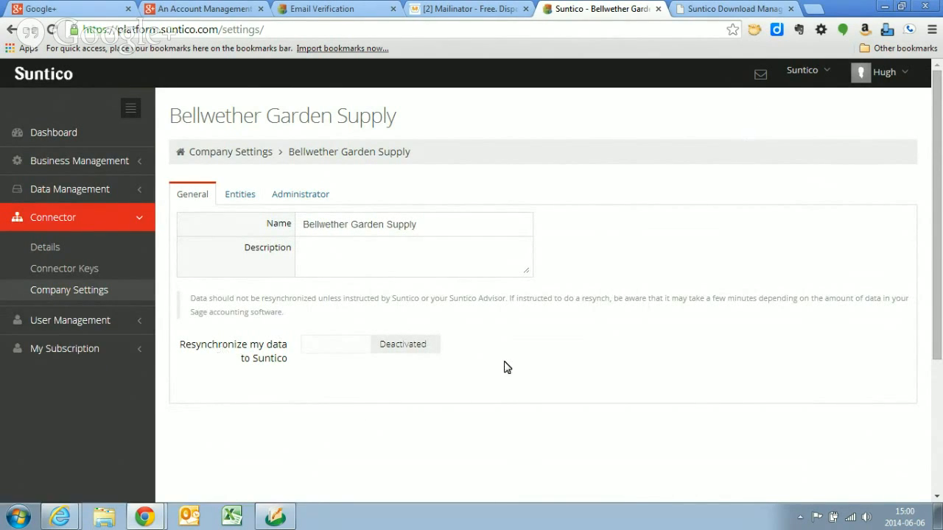
- Switch the active company to Bellwether Garden Supply and check the Suntico connector client
click(831, 79)
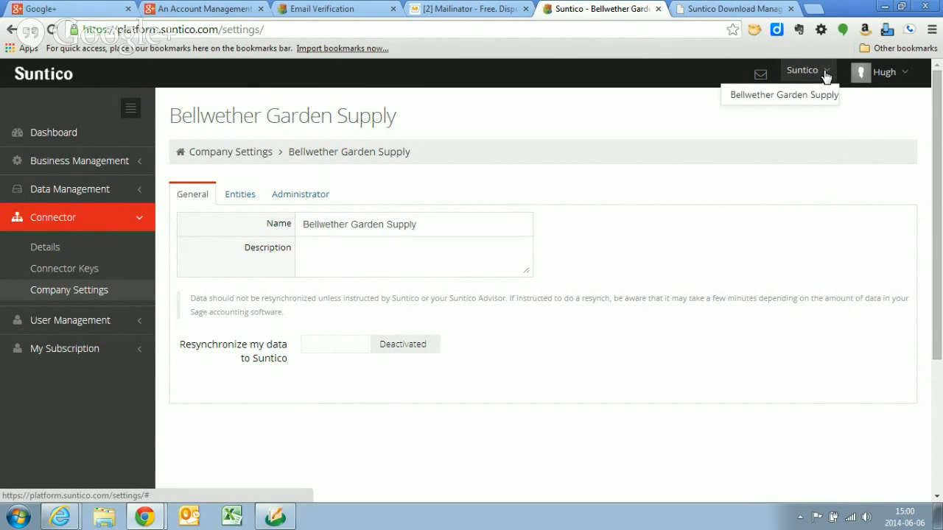
click(792, 98)
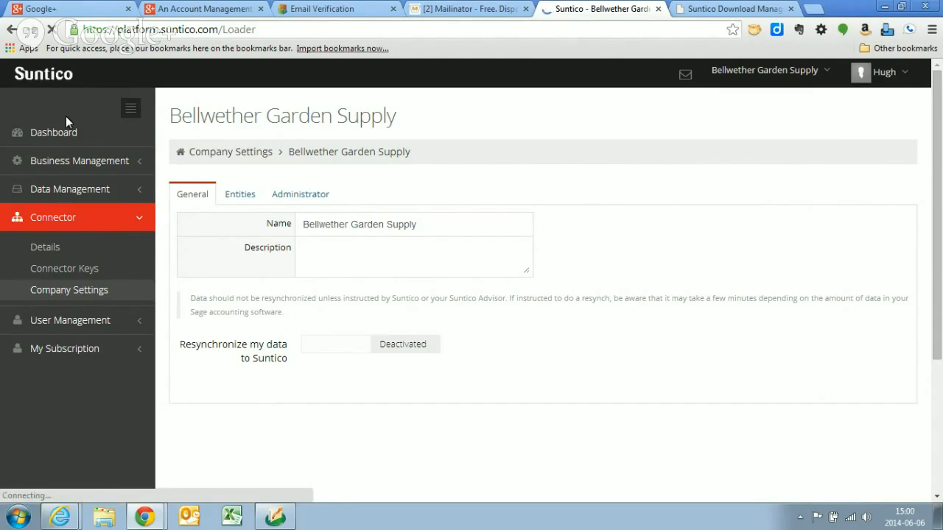
click(803, 515)
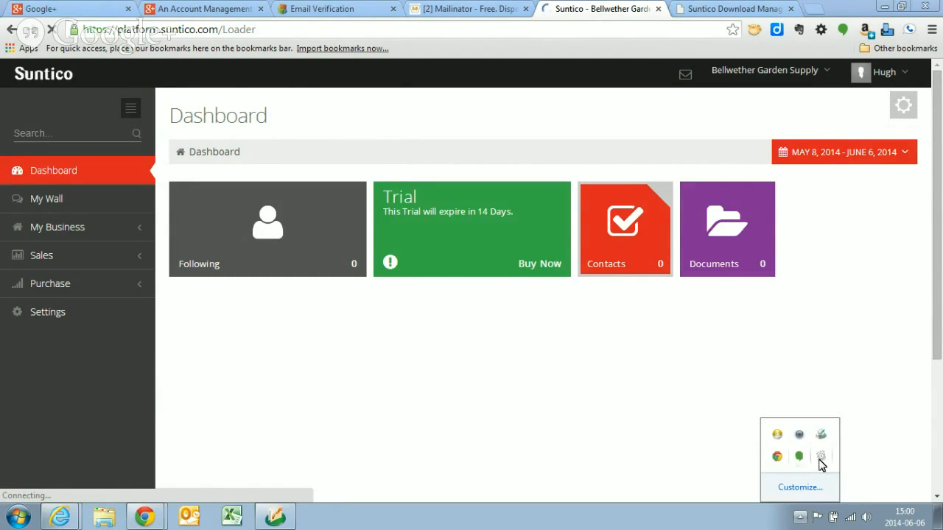
click(819, 457)
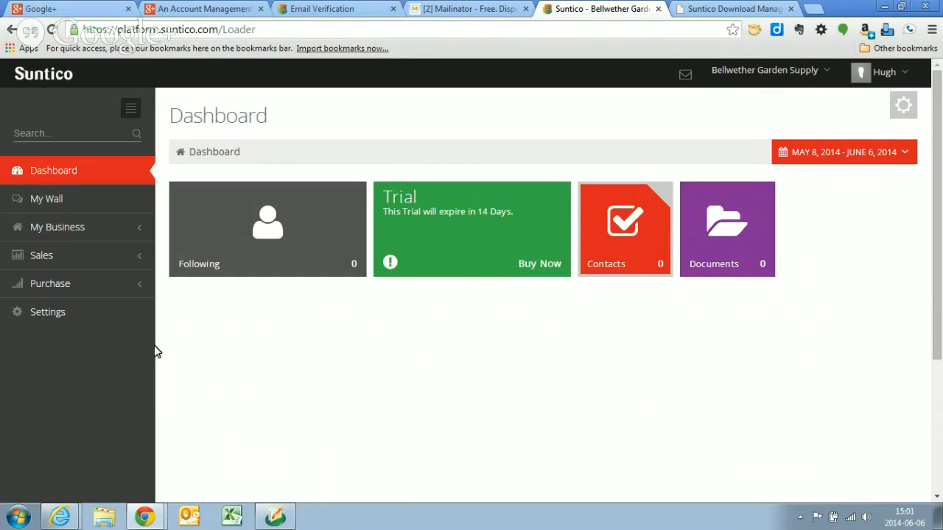
- Look over the list of users that can be invited and the access profiles in the platform's user management settings
click(55, 315)
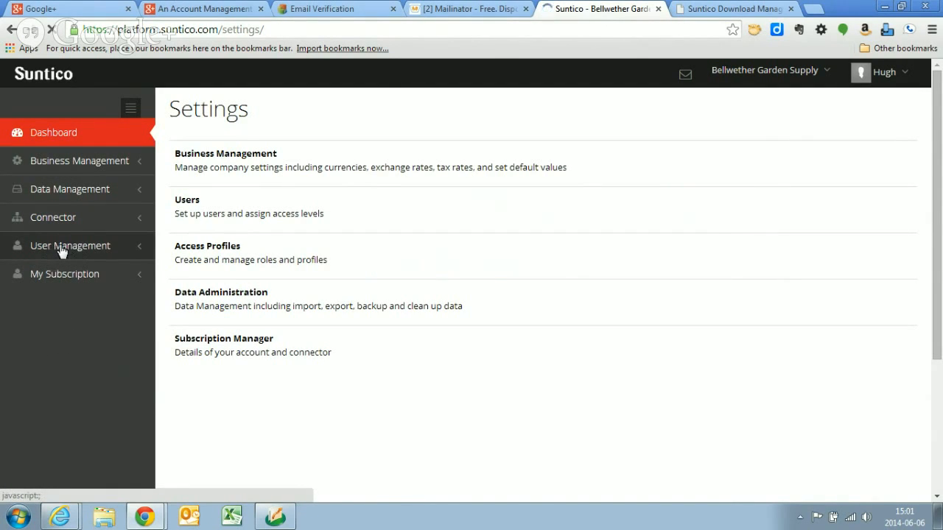
click(58, 249)
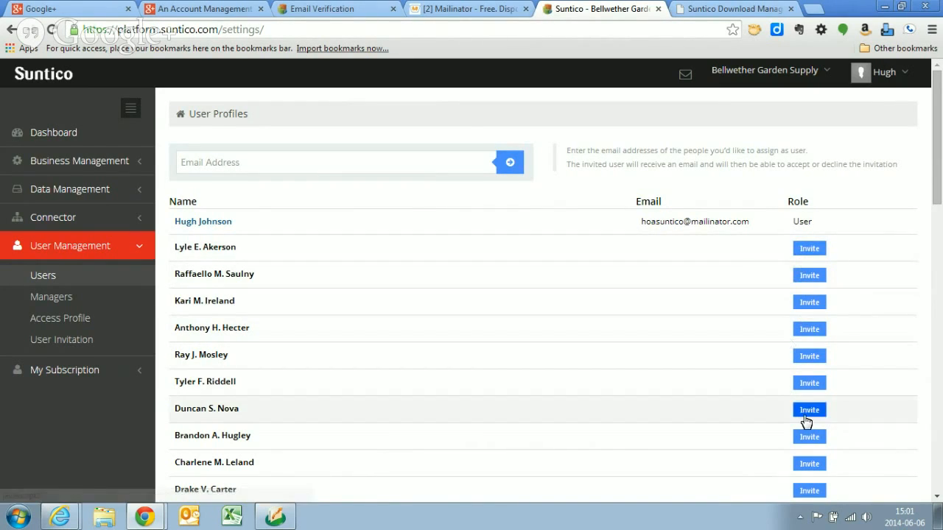
drag(936, 179, 932, 140)
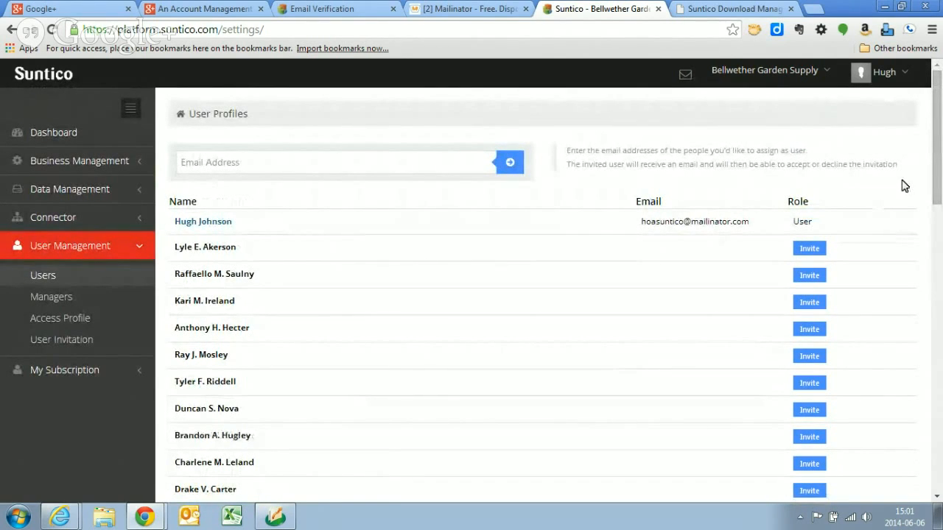
click(65, 322)
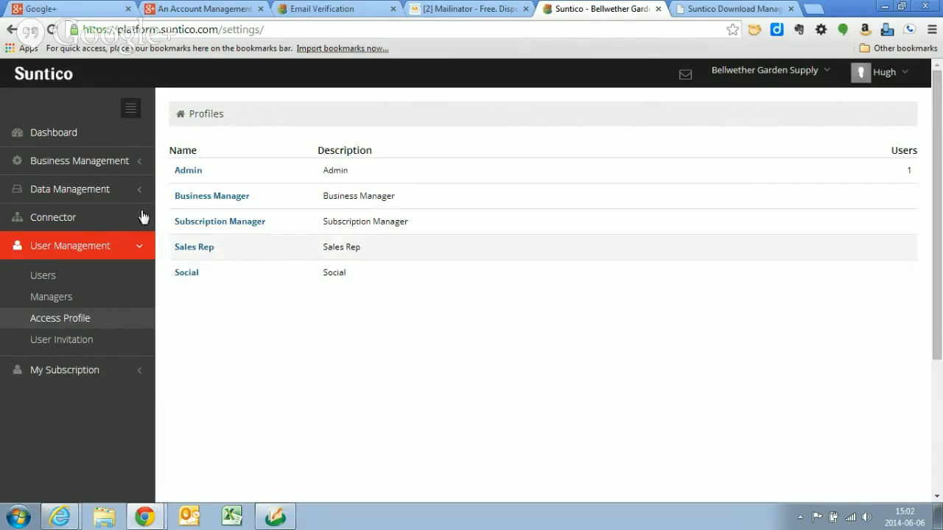
- Return to the dashboard, show Bellwether Garden Supply's accounts list, and check the Suntico connector client again
click(50, 135)
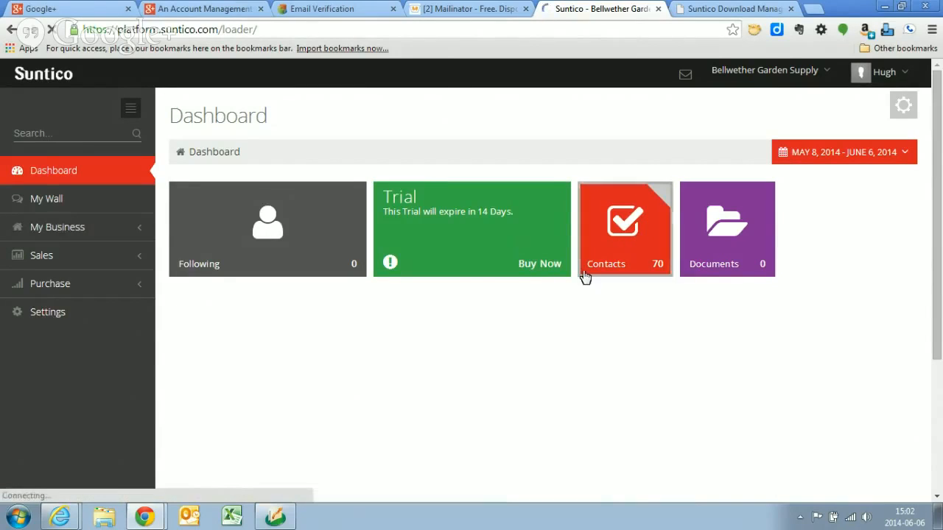
click(65, 231)
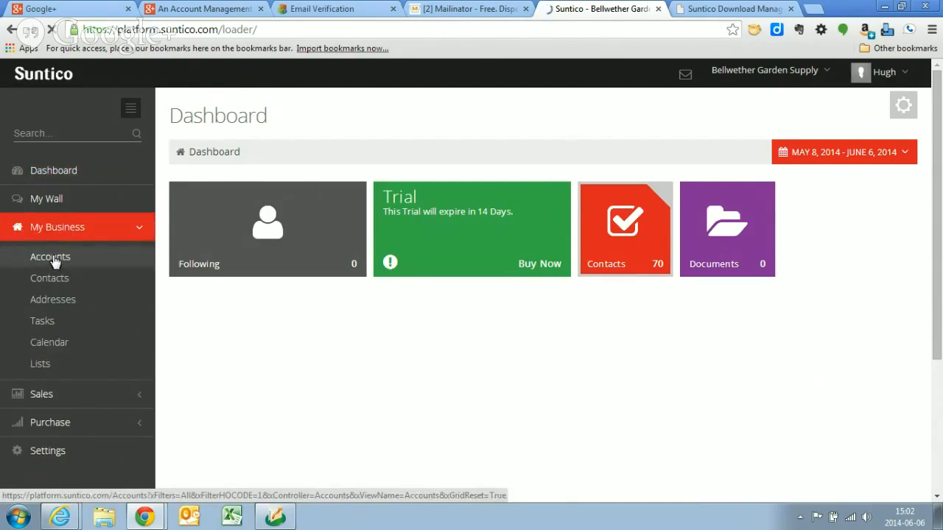
click(55, 259)
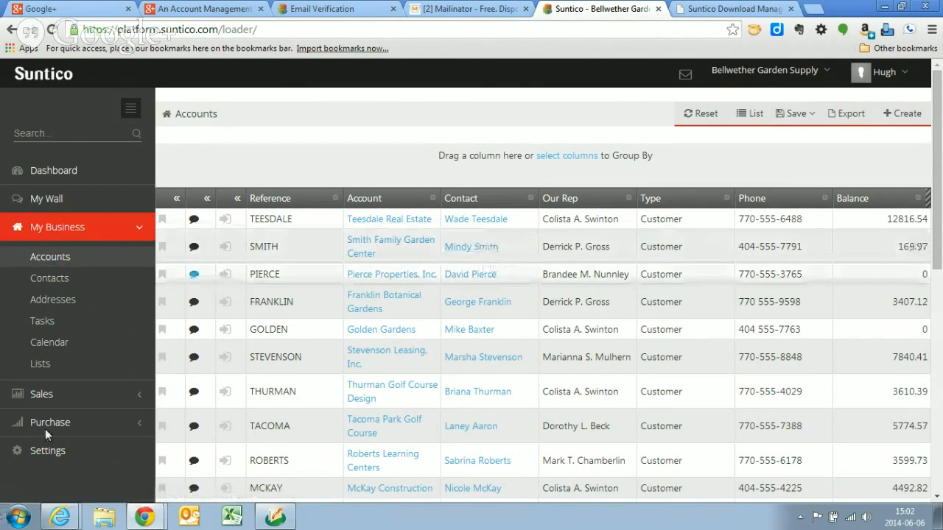
click(802, 520)
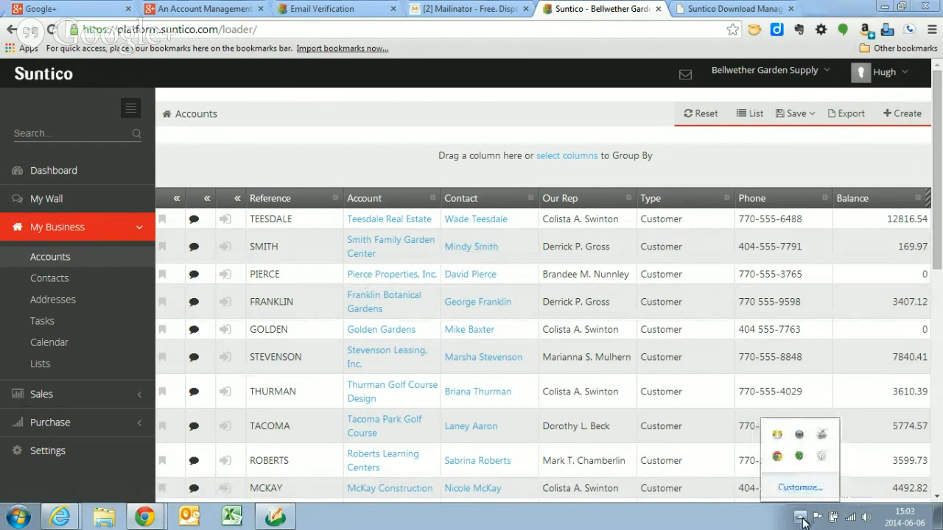
click(823, 460)
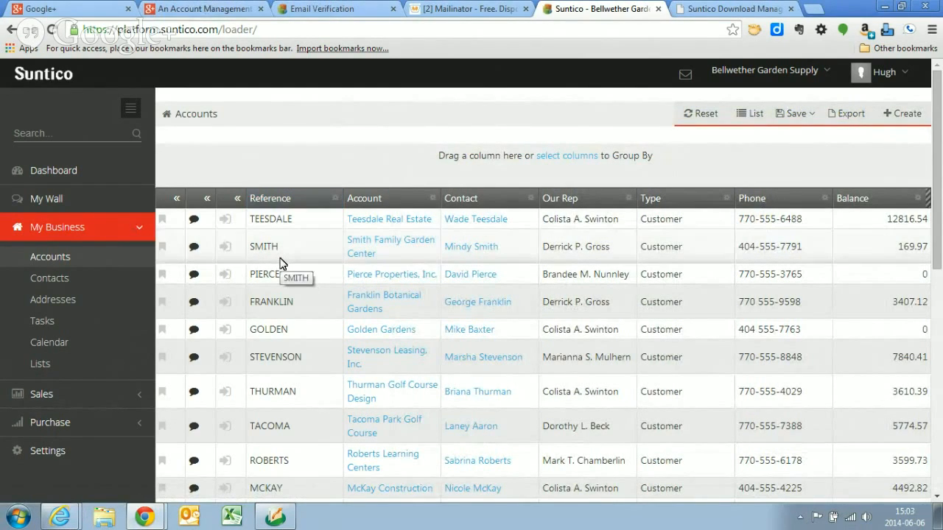
- Switch to the SlideShare presentation in Internet Explorer and advance through its slides to "Try it yourself…"
key(alt+Tab)
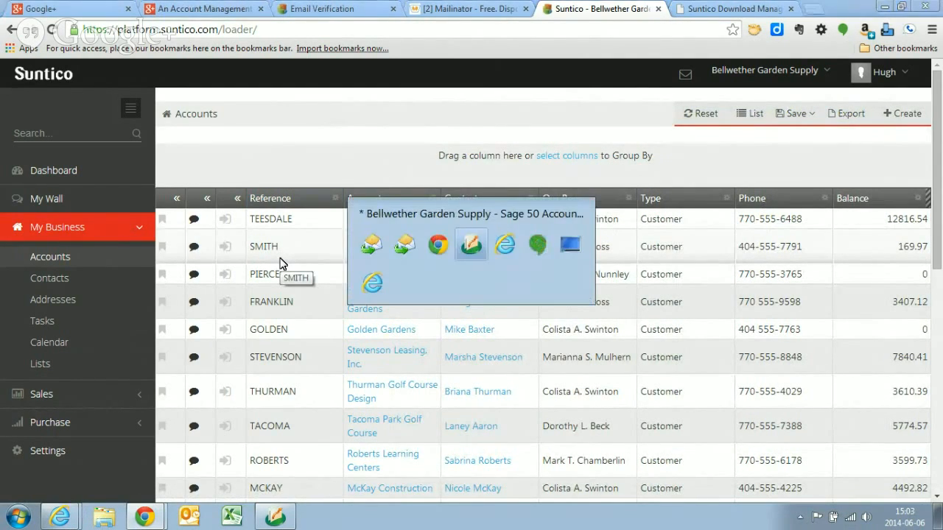
key(alt+Tab)
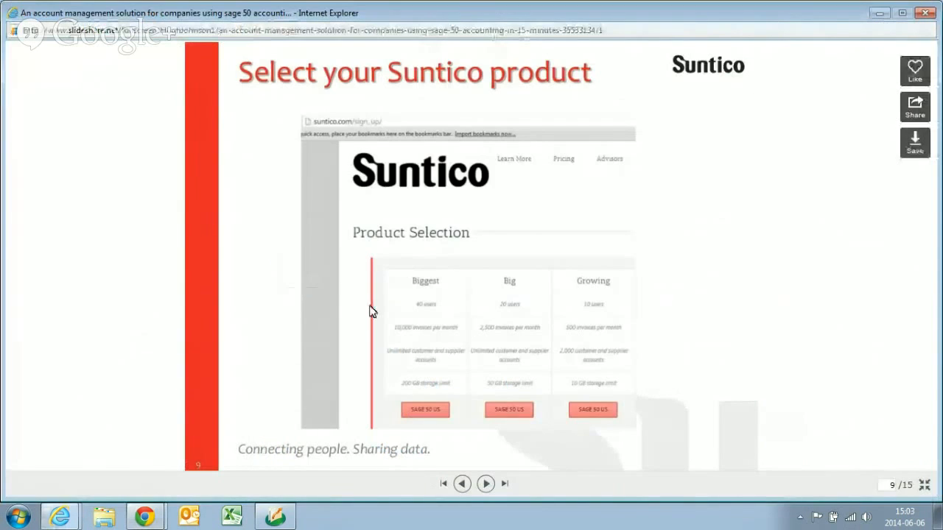
click(485, 485)
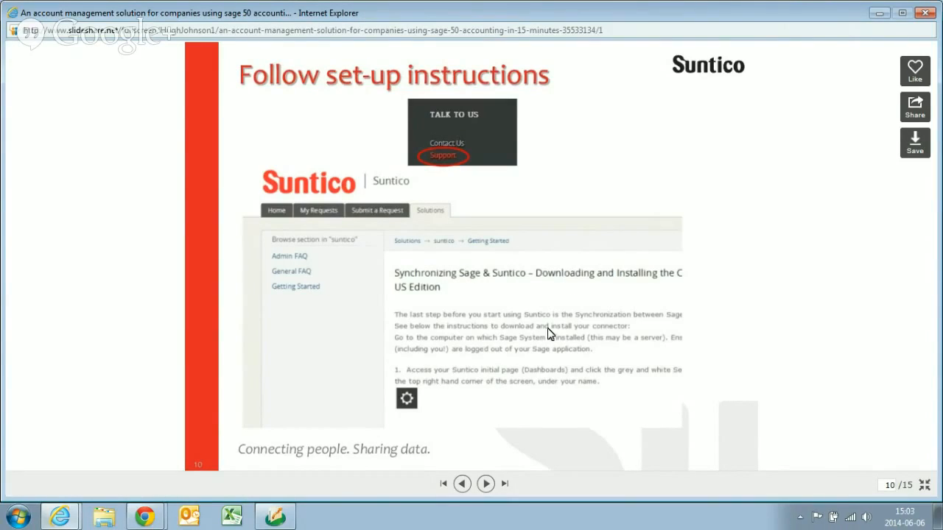
click(487, 485)
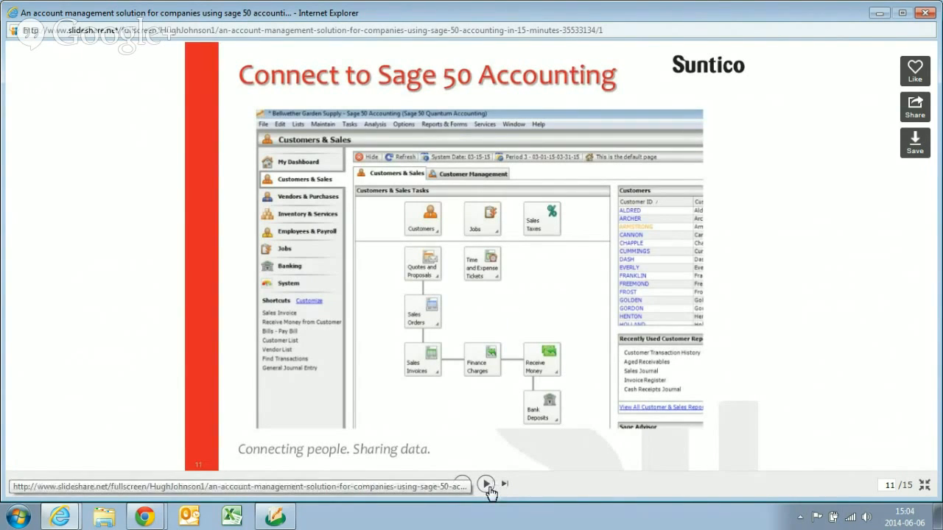
click(487, 484)
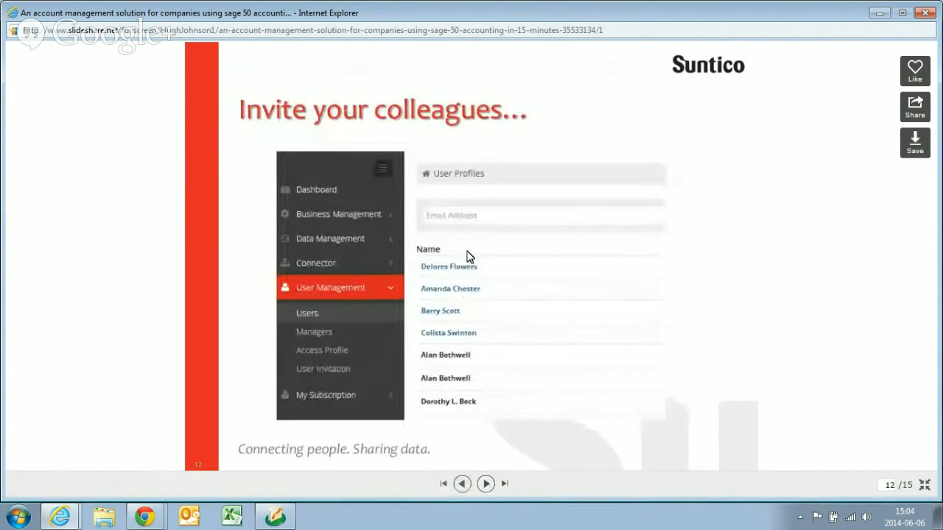
click(486, 485)
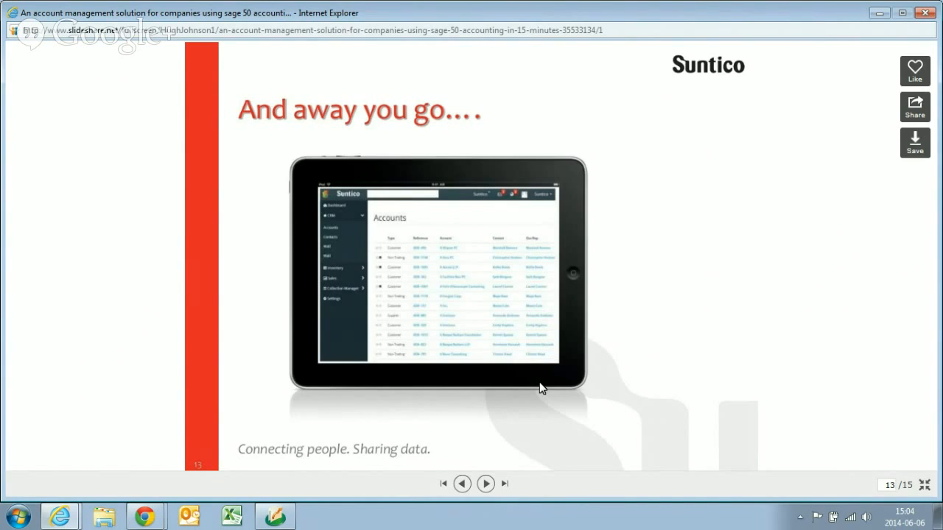
click(487, 484)
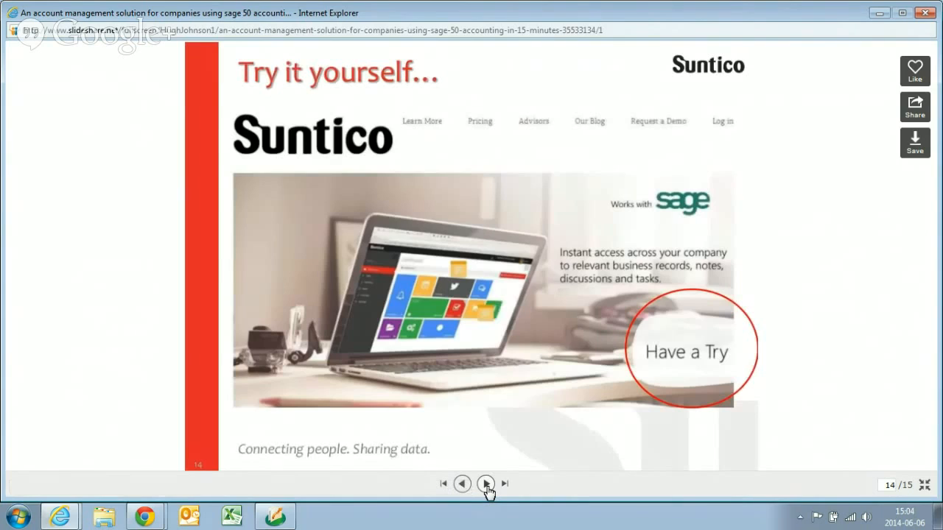